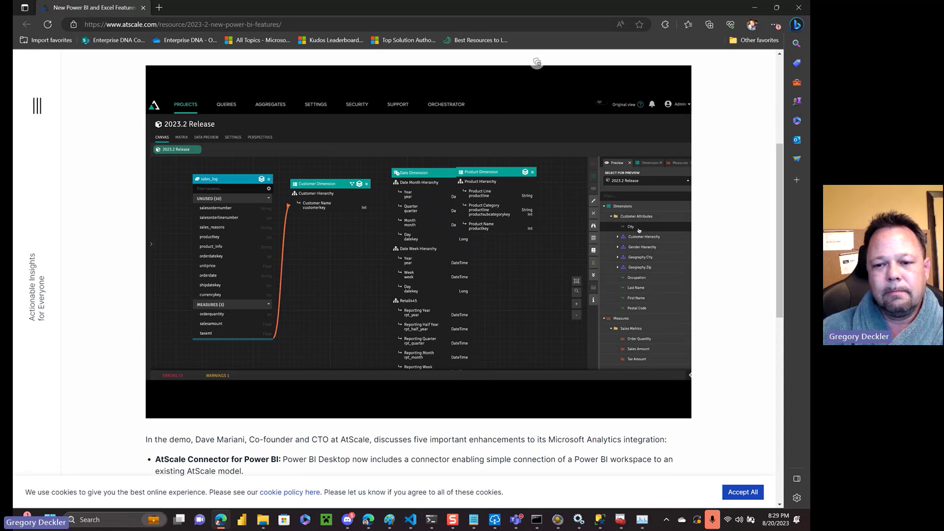
Pause the AtScale 2023.2 feature demo video and return to the article's heading.
mouse_move(431, 340)
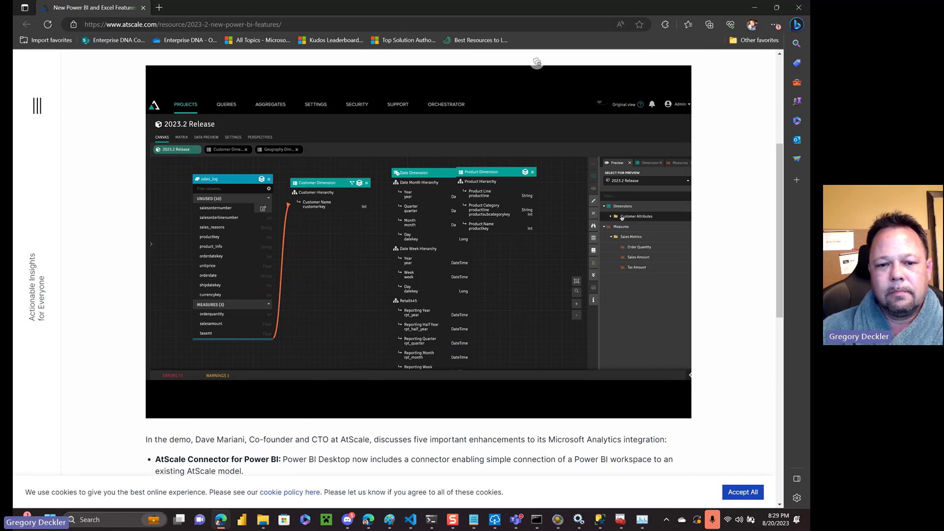
mouse_move(501, 344)
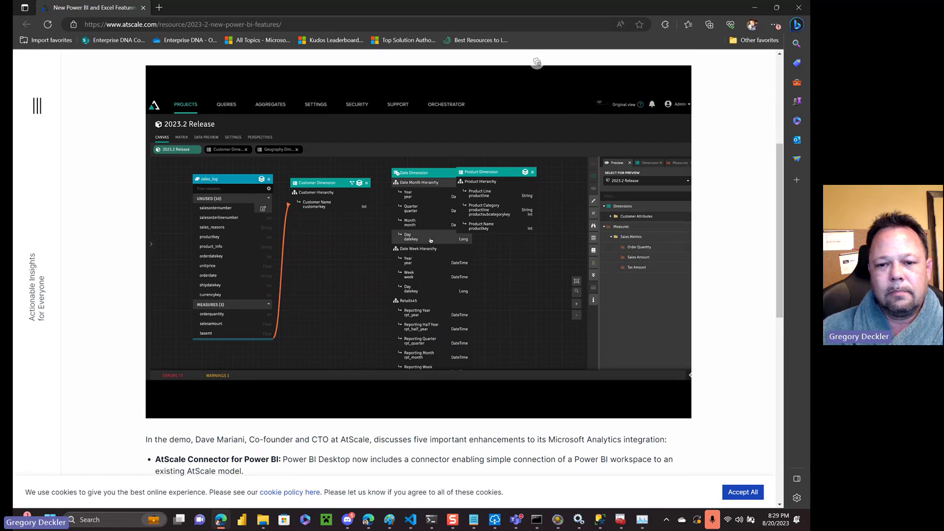
mouse_move(176, 409)
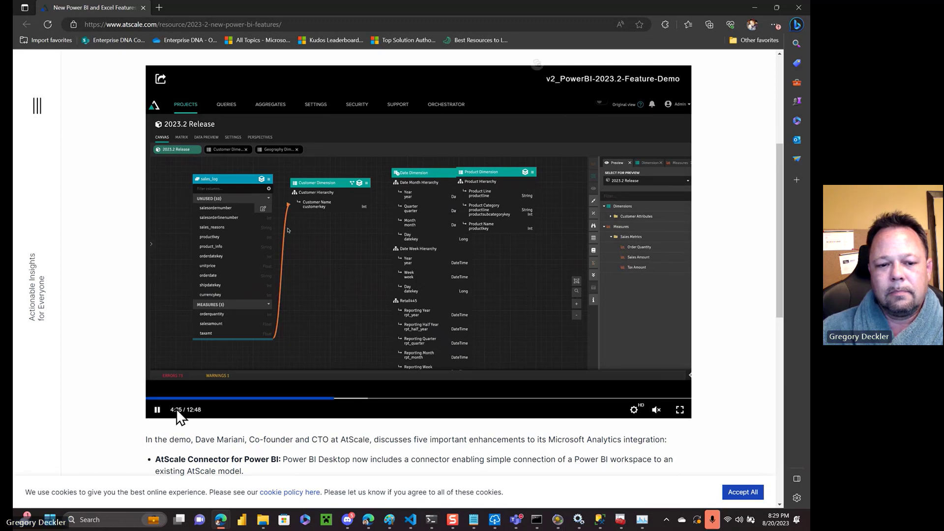
left_click(156, 412)
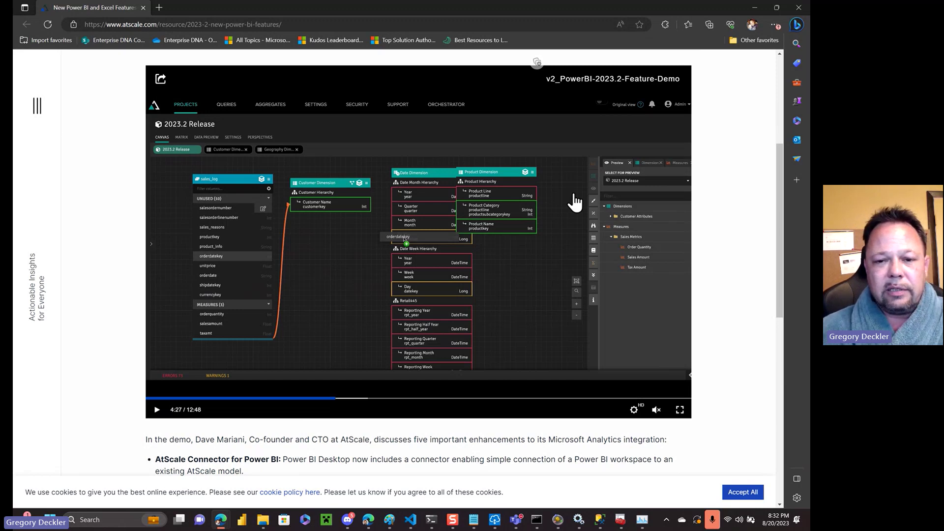
scroll(597, 212, "up", 5)
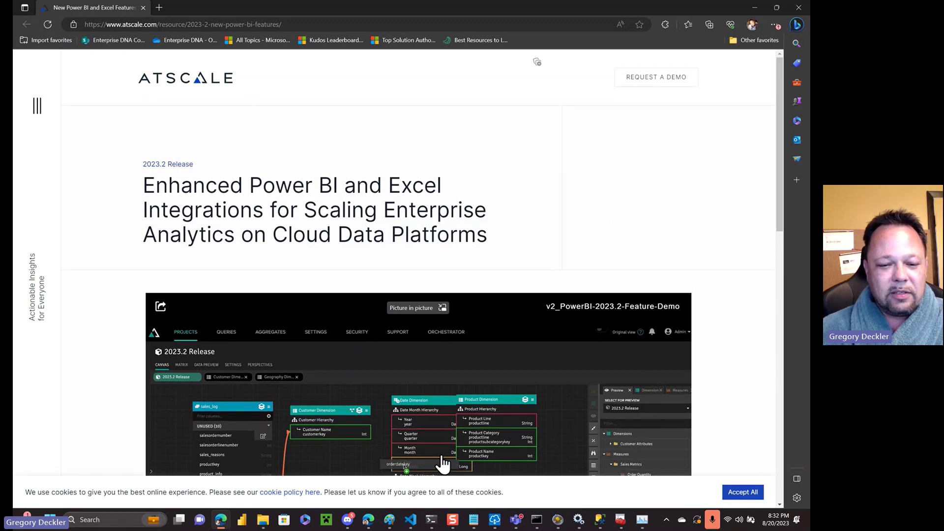
Switch to Power BI's AtScale2 workspace and check which data sources a new dataset offers before returning to the item list.
mouse_move(369, 528)
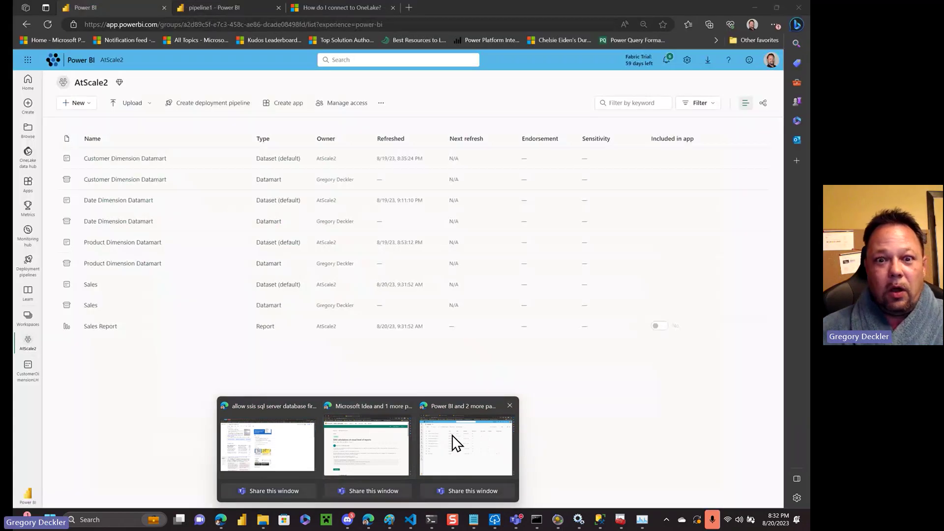
left_click(454, 441)
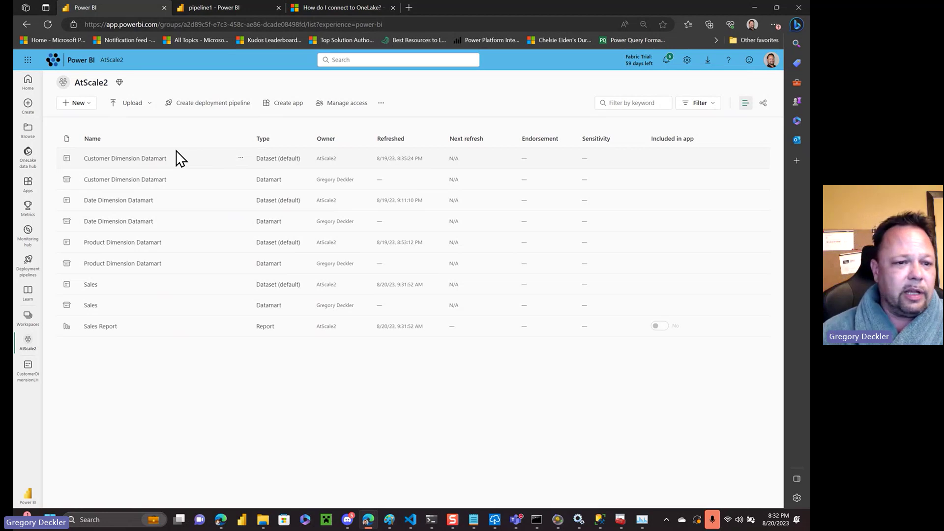
left_click(84, 106)
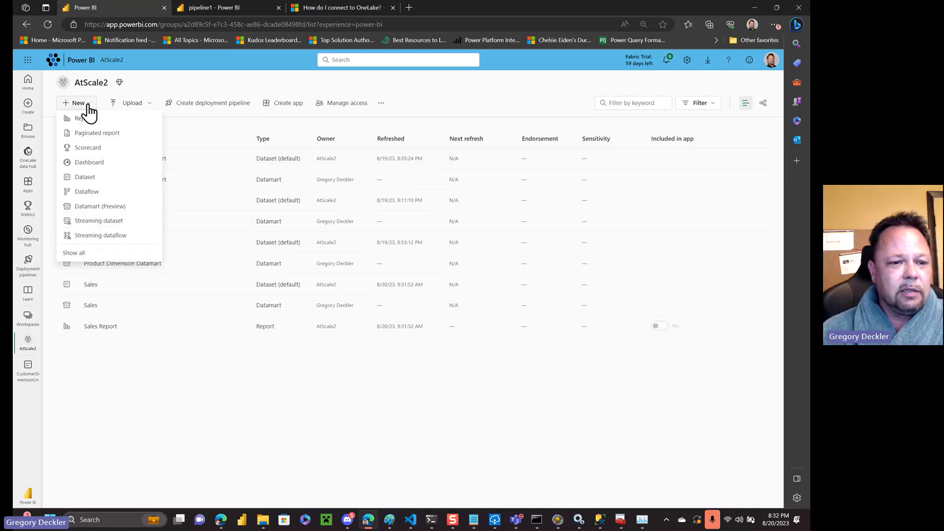
left_click(97, 178)
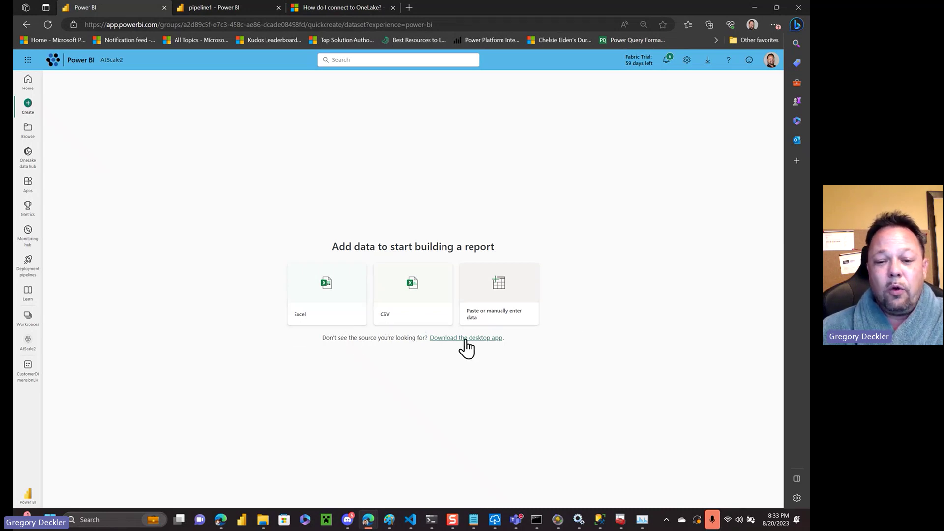
left_click(22, 25)
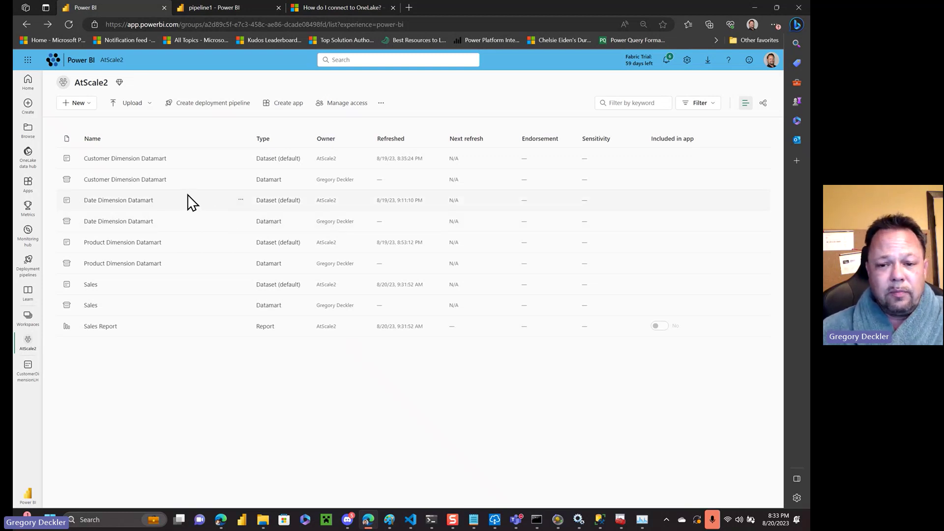
Open the Customer Dimension Datamart and view its DimGeography data and table relationships.
left_click(146, 186)
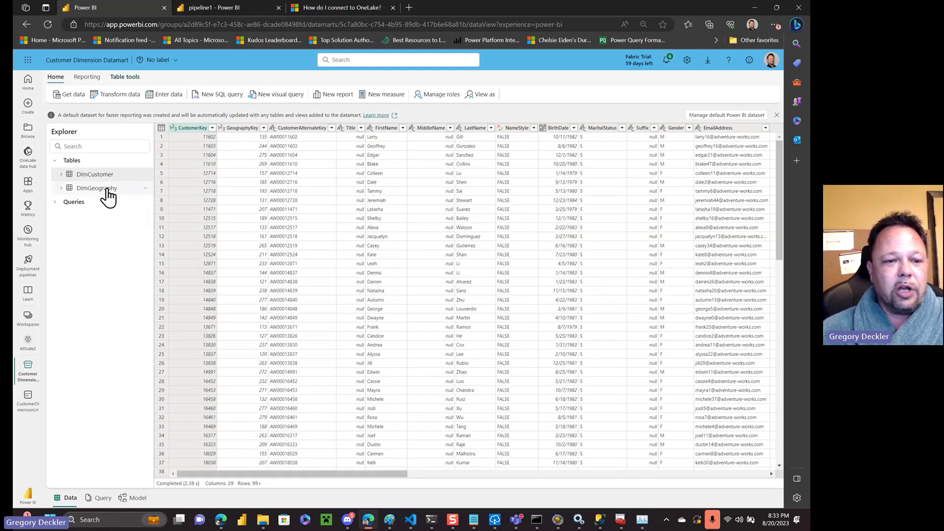
left_click(108, 190)
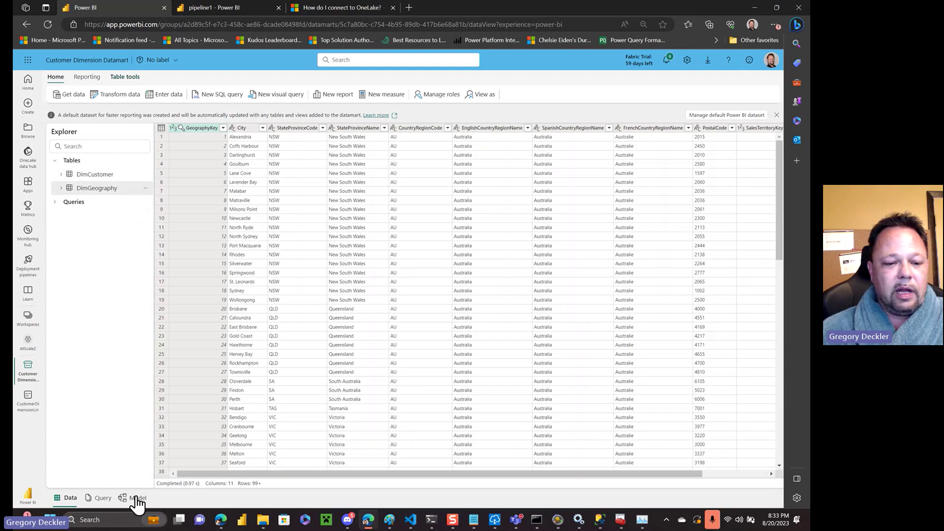
left_click(131, 498)
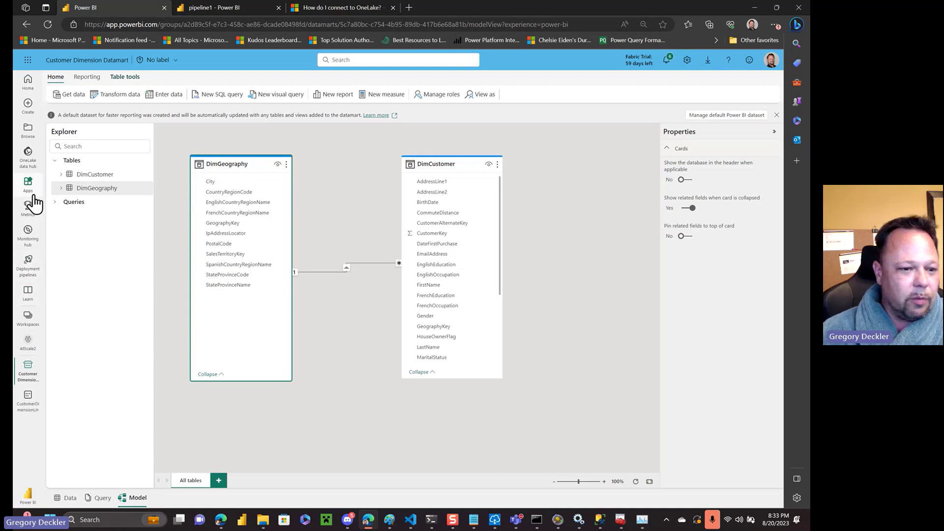
Return to the AtScale2 workspace and view the Product Dimension Datamart's model diagram.
left_click(29, 342)
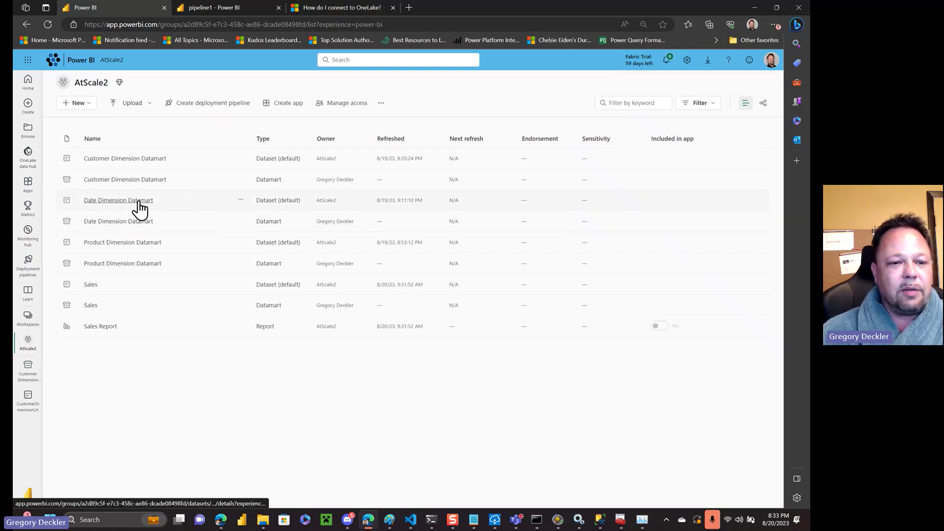
left_click(140, 266)
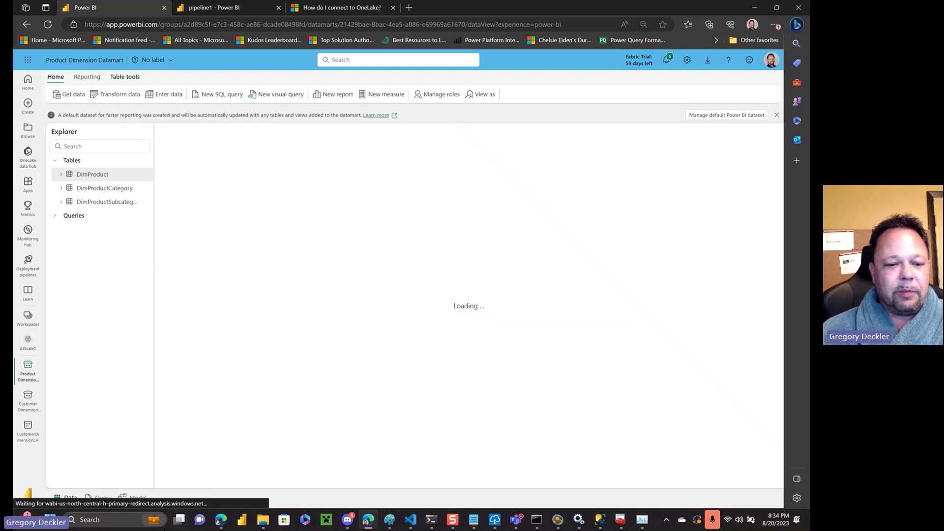
left_click(137, 498)
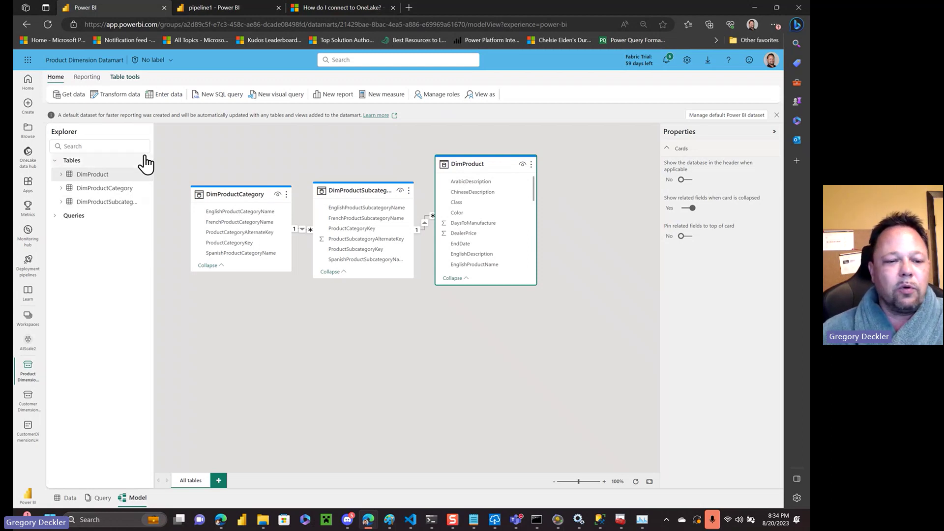
Open the Sales datamart from the AtScale2 workspace and examine how its tables are related in the model diagram.
left_click(28, 344)
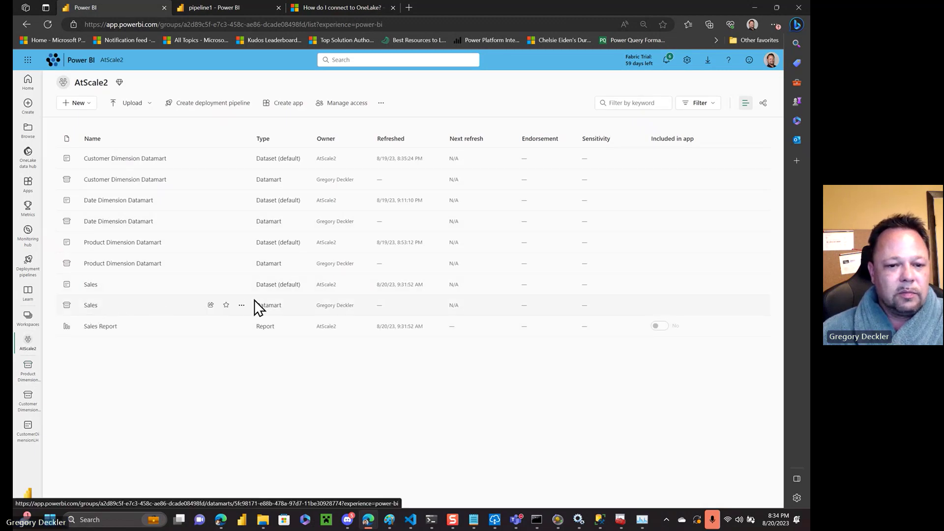
left_click(90, 306)
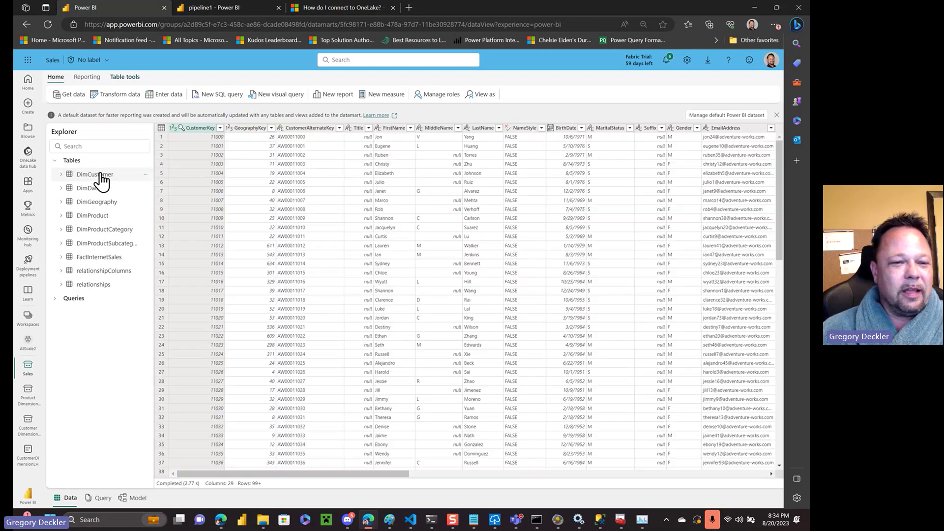
left_click(134, 497)
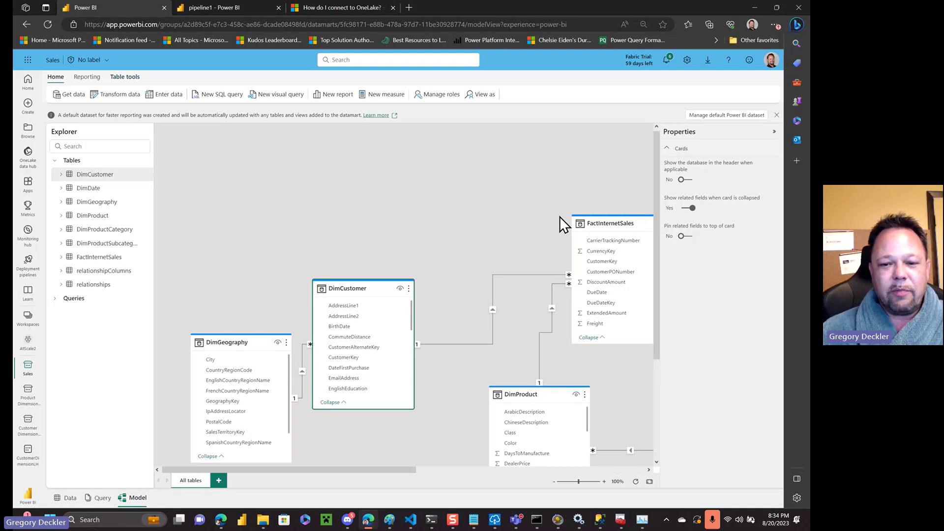
scroll(560, 217, "down", 3)
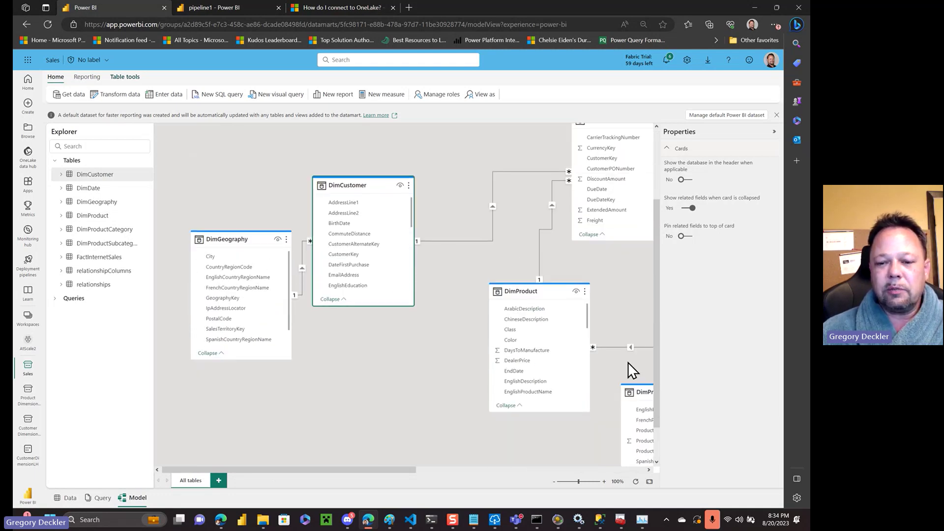
mouse_move(385, 472)
left_mouse_down()
mouse_move(450, 473)
mouse_move(376, 474)
mouse_move(385, 473)
left_mouse_up()
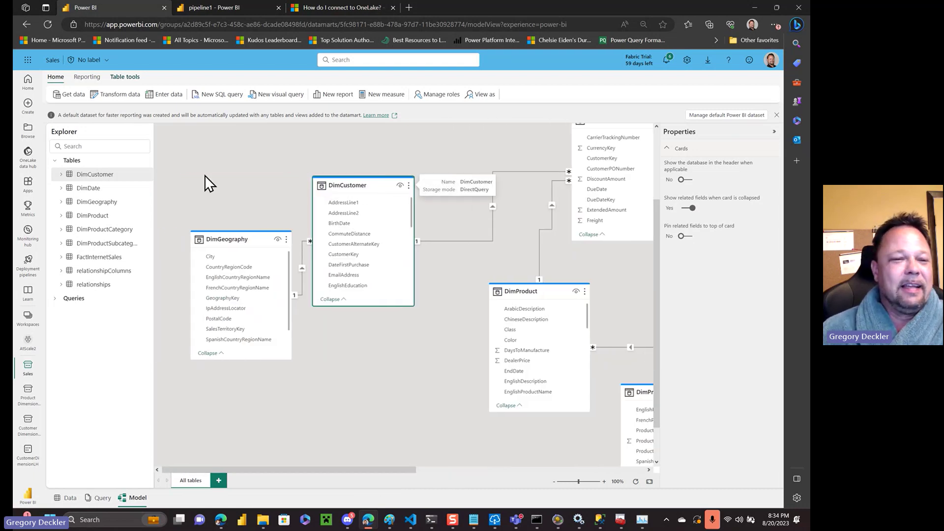
Inspect the connection settings of the Datamarts (Beta) source for the Sales datamart and close them without connecting.
left_click(78, 102)
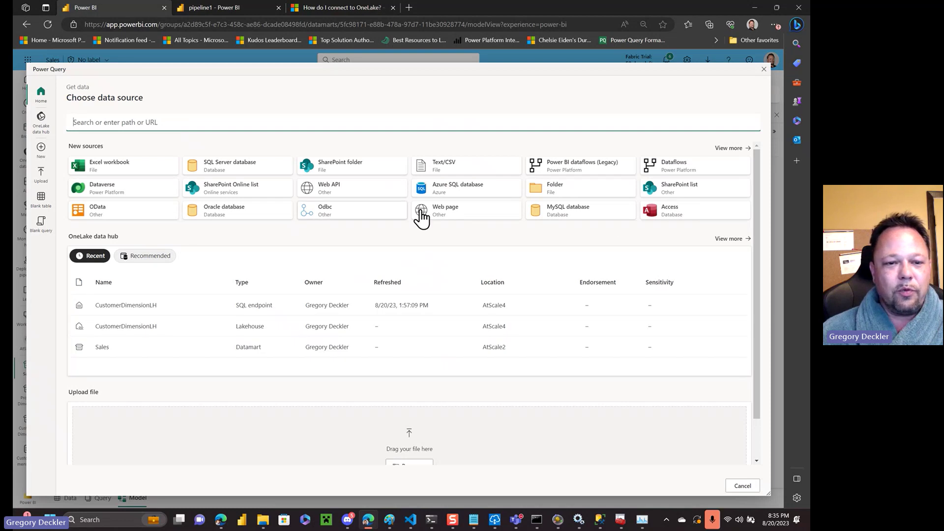
left_click(732, 149)
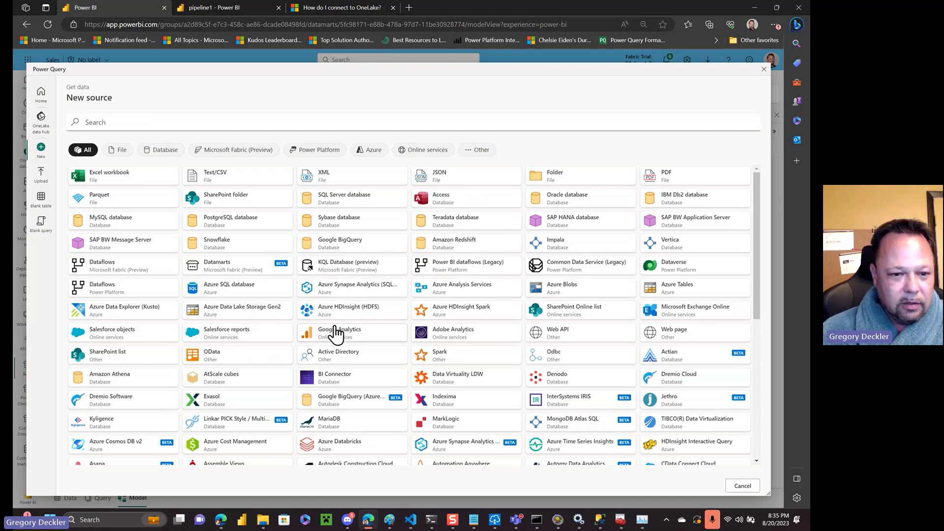
left_click(235, 272)
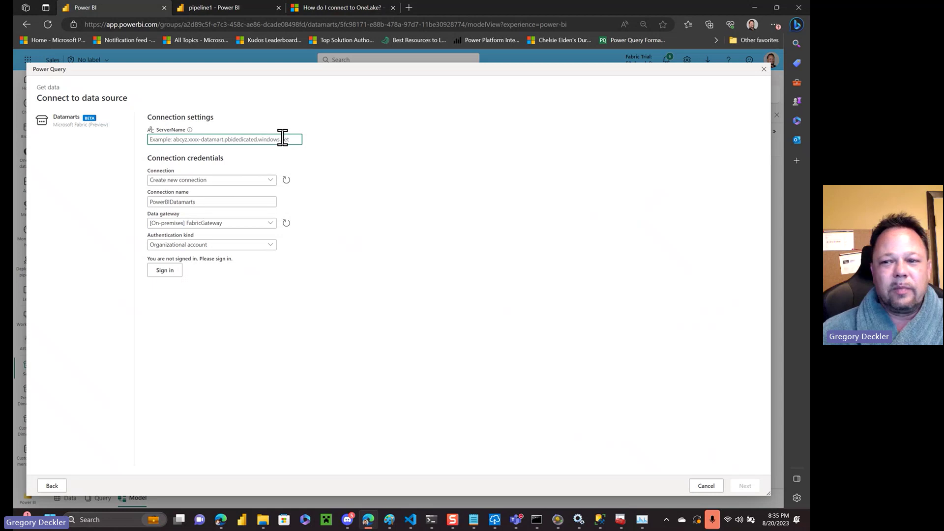
left_click(765, 69)
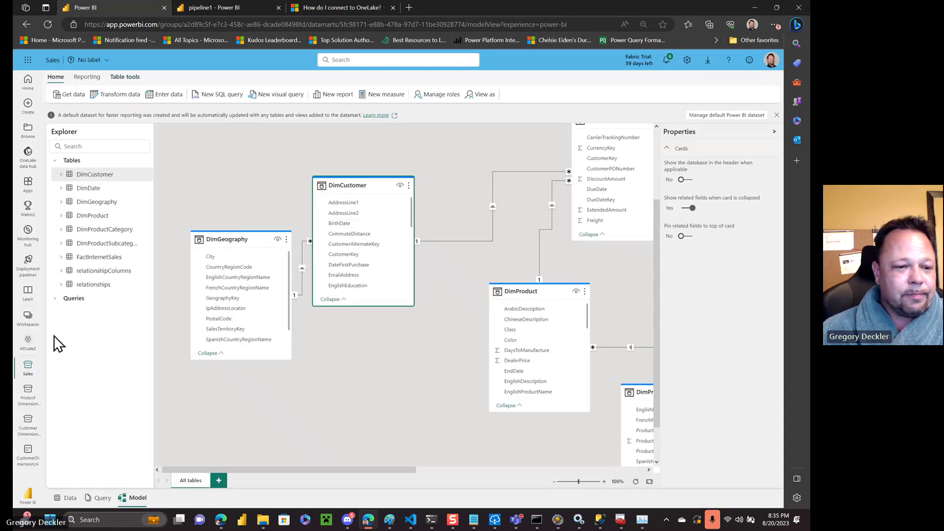
Copy the Customer Dimension Datamart's connection string from the server settings in its datamart settings.
left_click(30, 344)
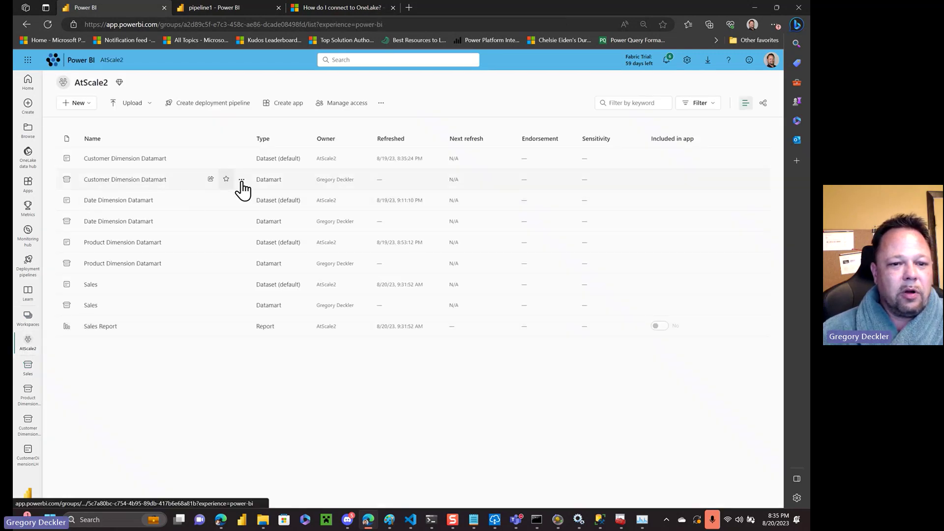
left_click(242, 181)
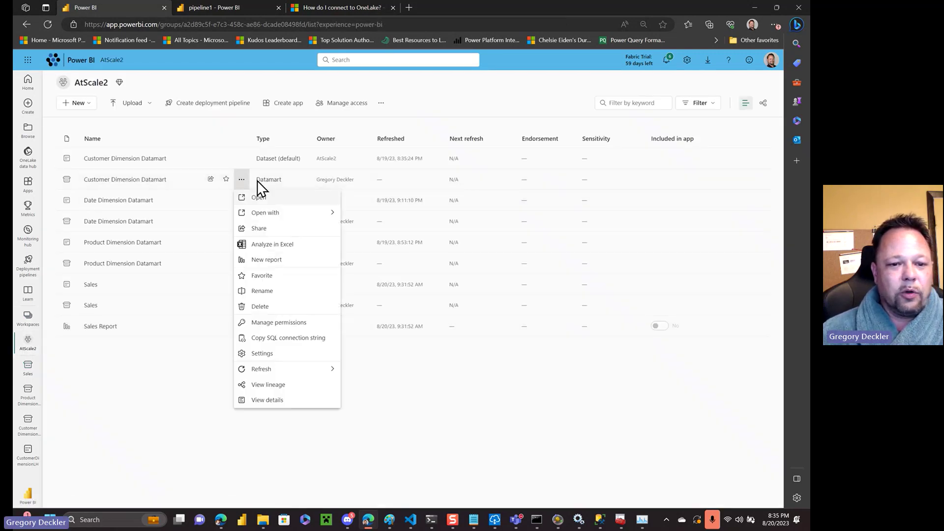
left_click(271, 355)
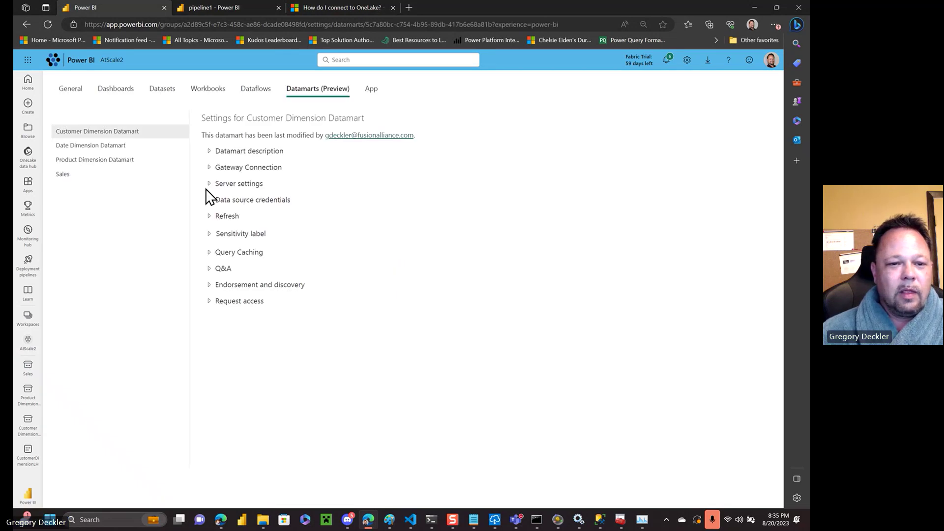
left_click(211, 186)
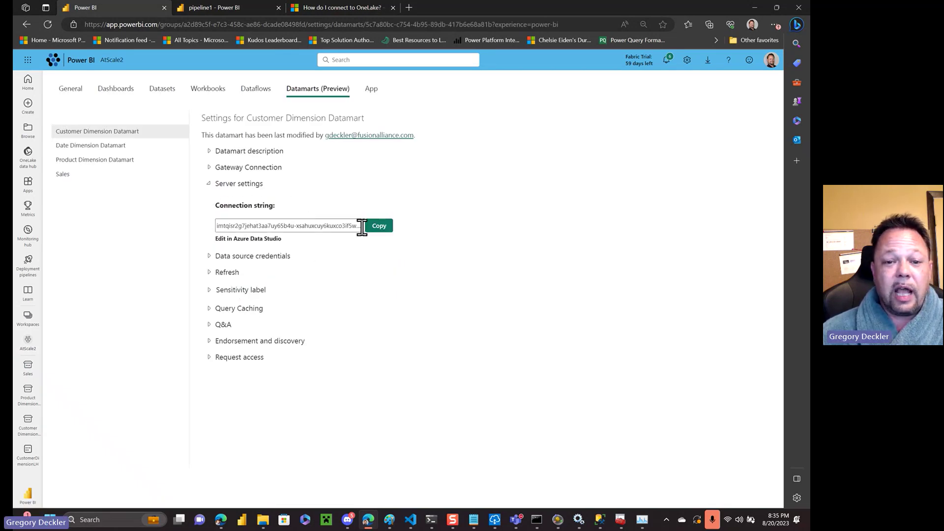
left_click(378, 226)
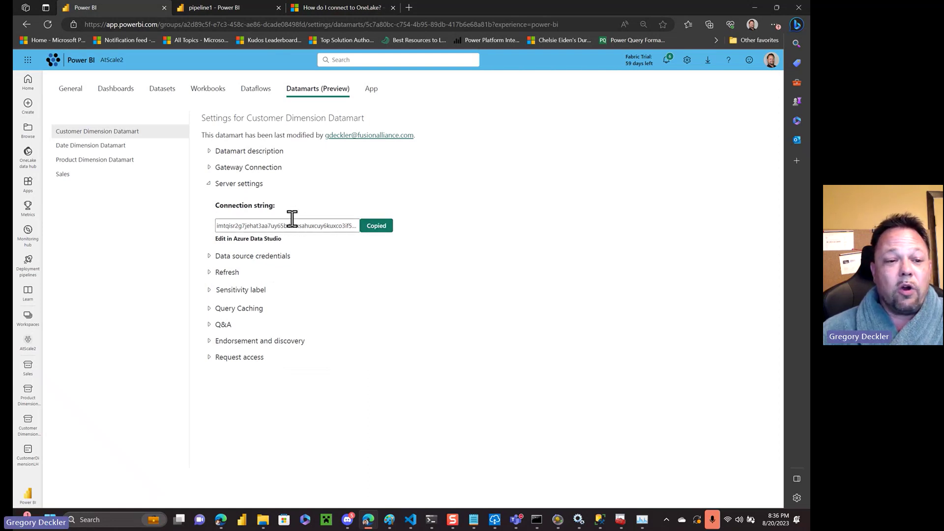
Show the Date Dimension Datamart's connection string and check the last saved OneLake URL in the Notepad notes.
left_click(94, 149)
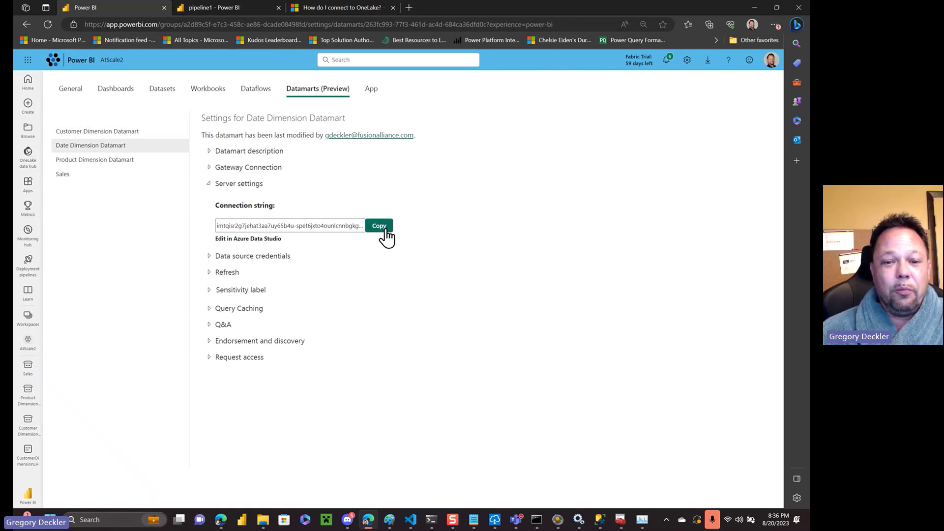
mouse_move(473, 519)
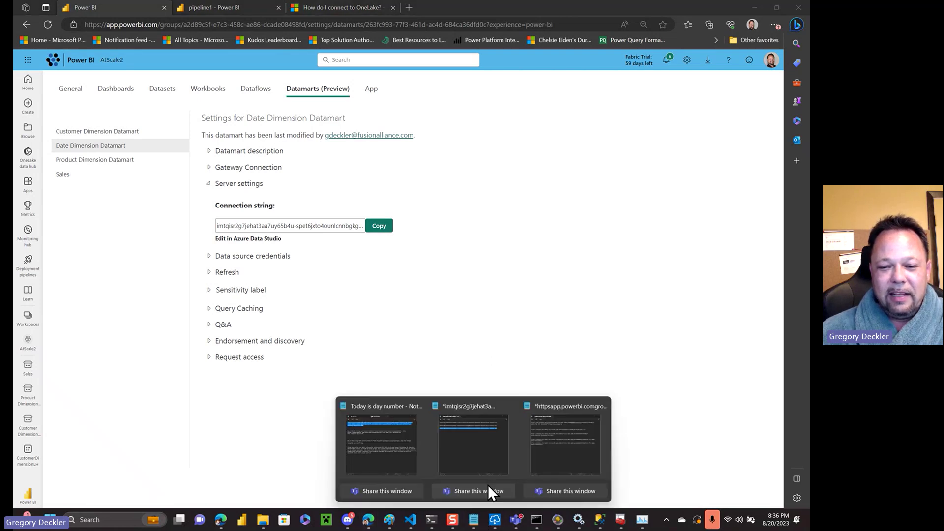
left_click(549, 435)
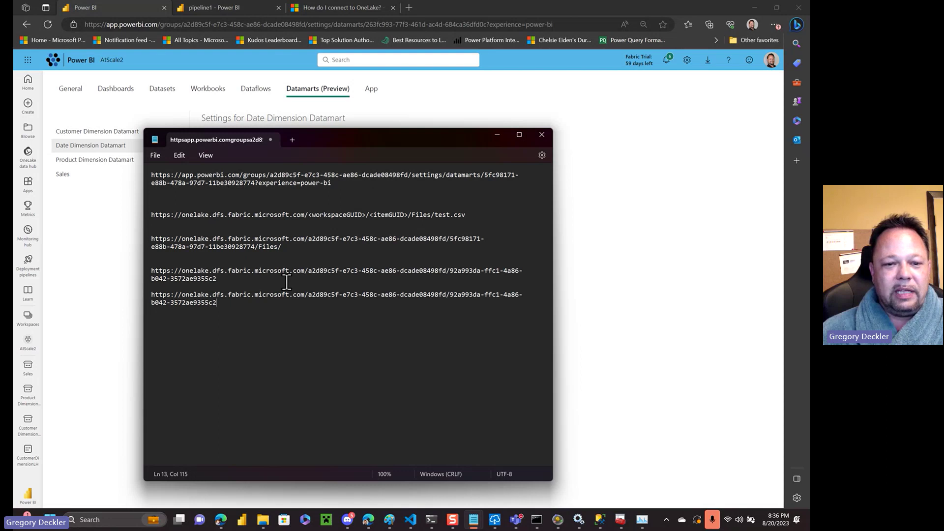
left_click_drag(224, 304, 143, 291)
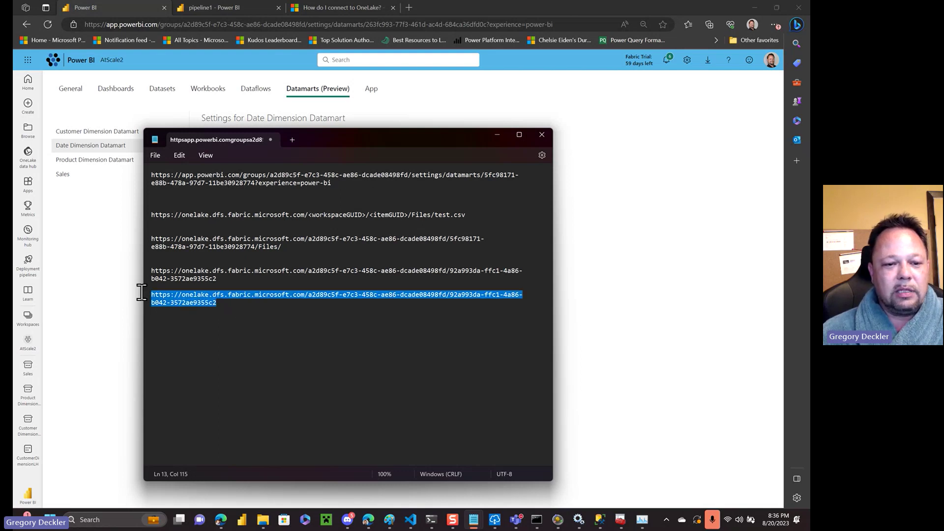
left_click(497, 136)
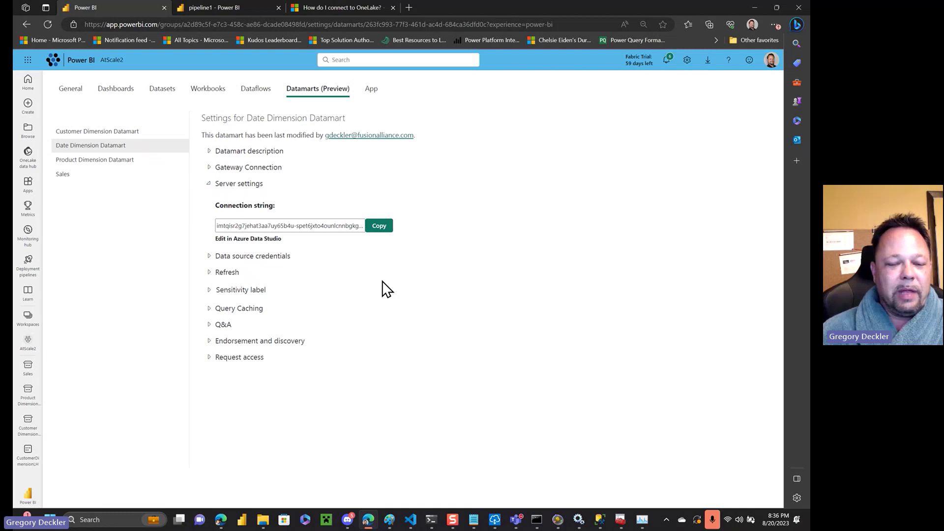
Show the Product Dimension Datamart's connection string and reopen the Sales datamart from the AtScale2 workspace.
left_click(102, 160)
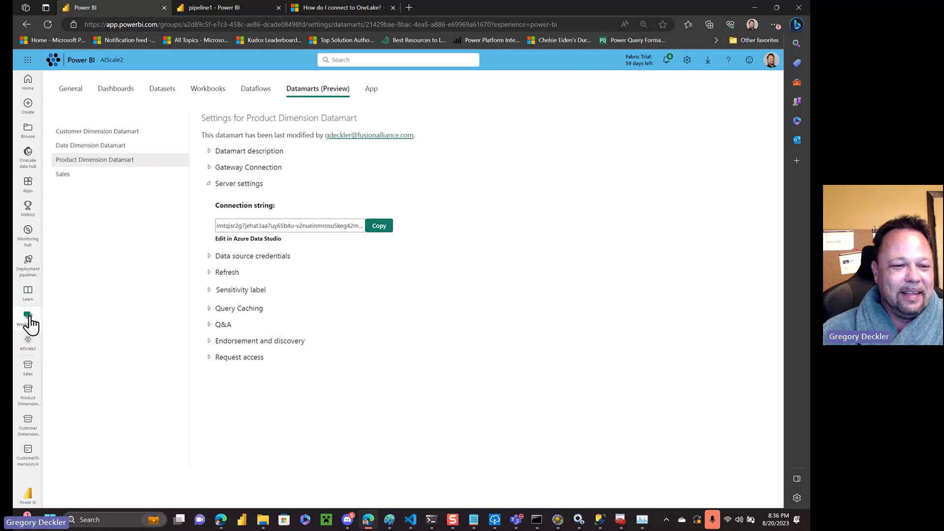
left_click(29, 345)
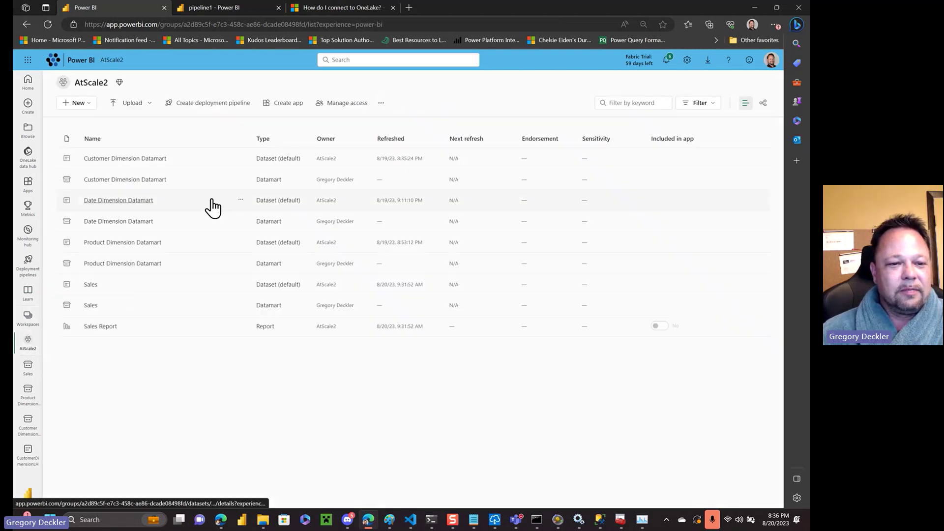
left_click(92, 305)
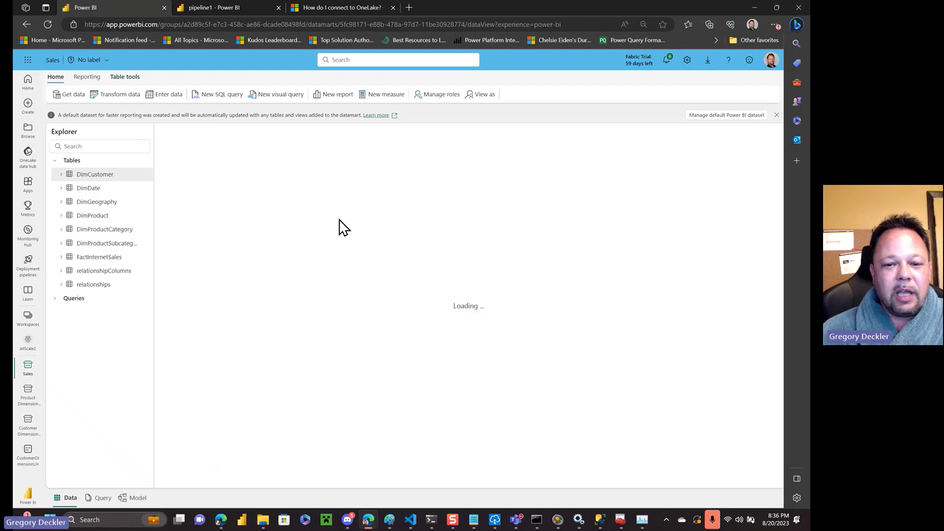
Try to connect the Sales datamart to the Datamarts (Beta) source with the copied OneLake URL and organizational account sign-in.
left_click(74, 96)
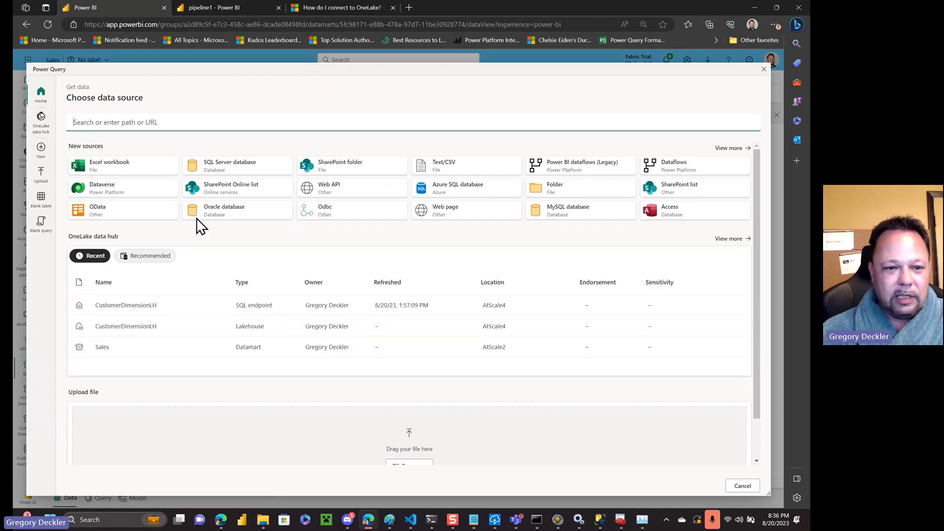
left_click(734, 150)
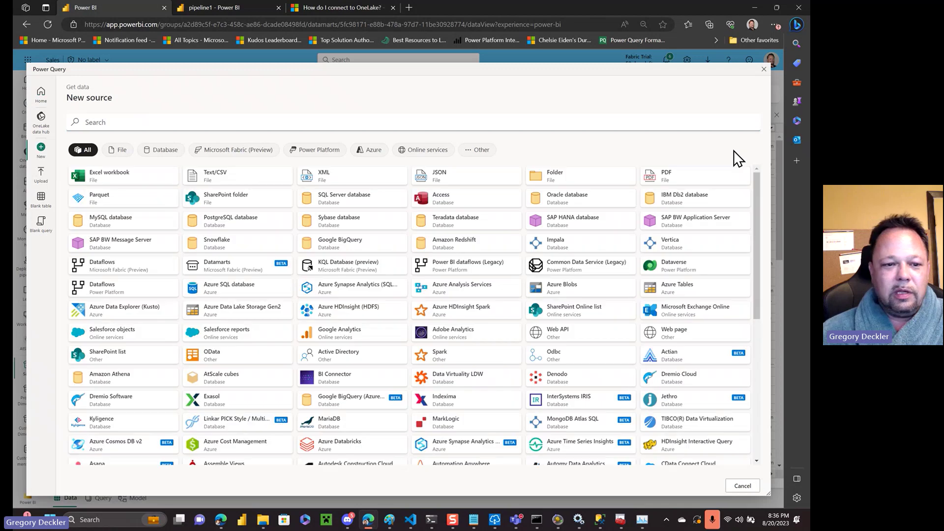
left_click(245, 266)
key("ctrl+v")
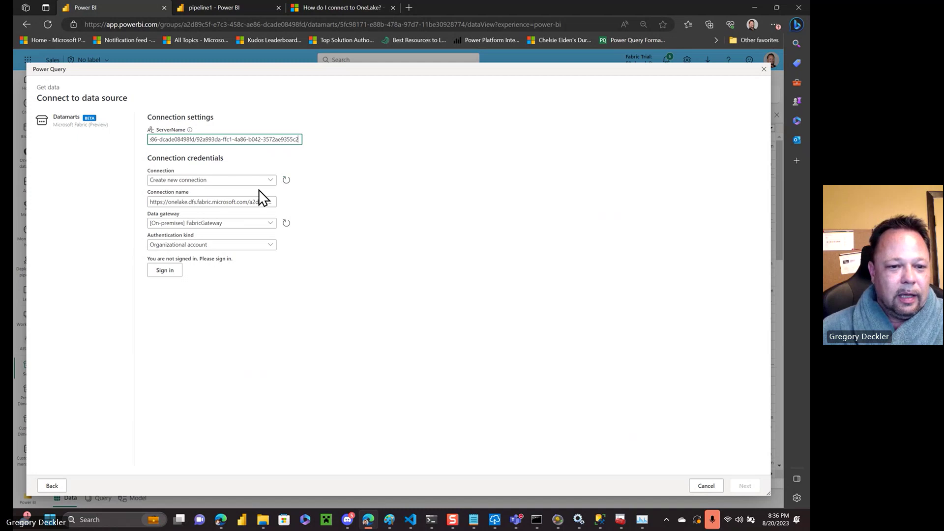
left_click(167, 275)
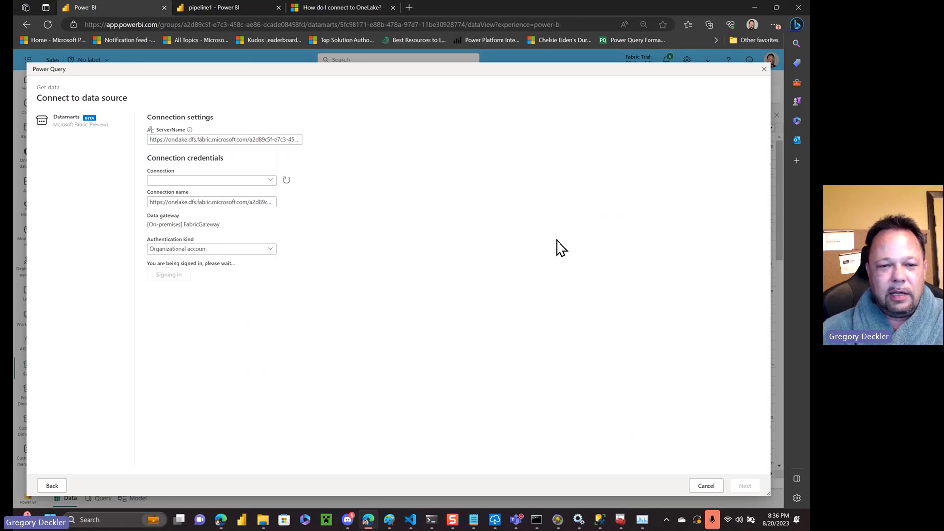
left_click(744, 486)
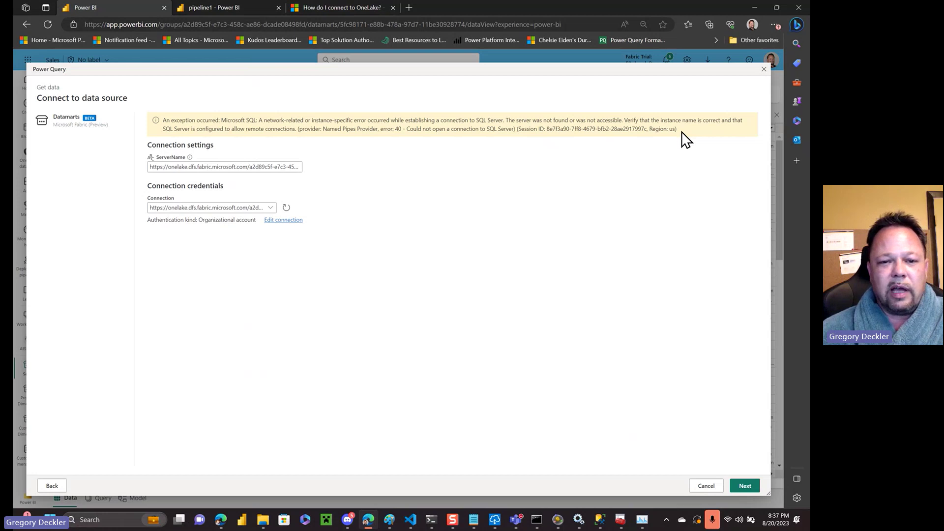
left_click(711, 487)
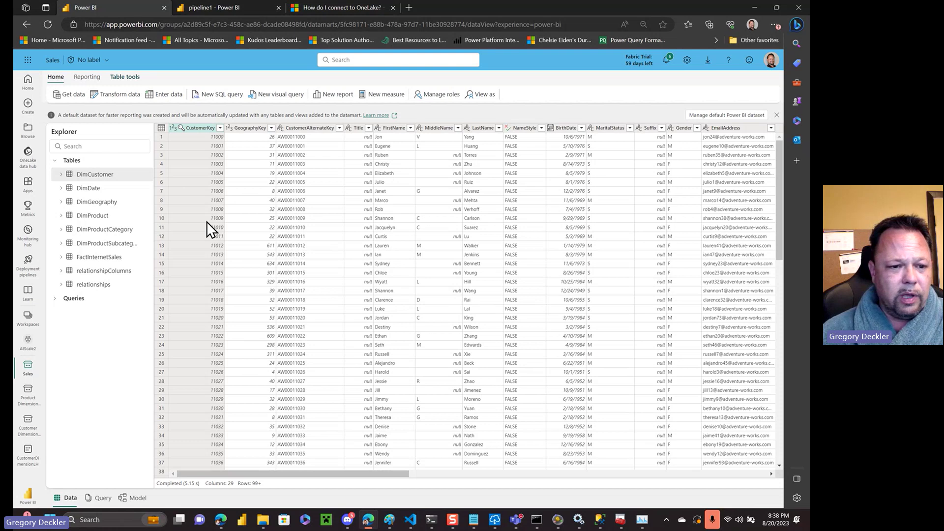
Examine the Sales datamart's model diagram, including the hidden relationshipColumns and relationships tables.
left_click(133, 498)
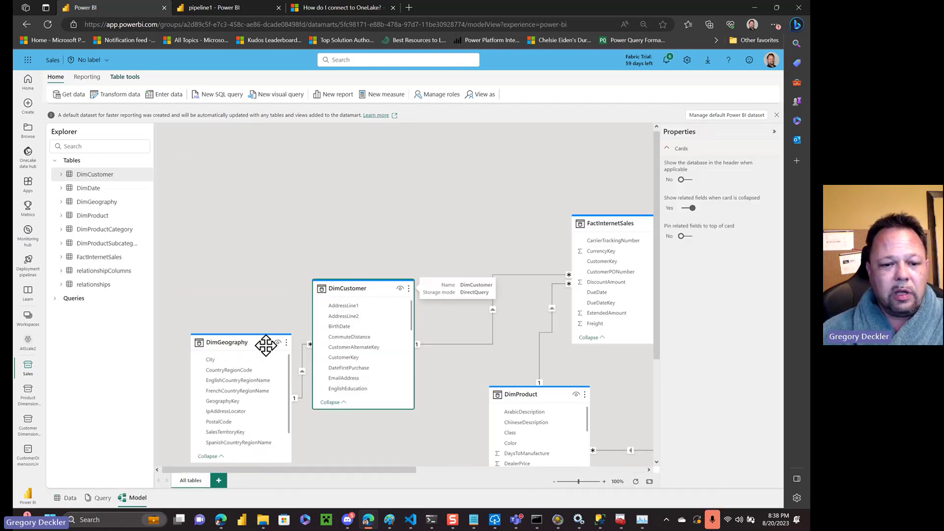
left_click_drag(384, 470, 688, 472)
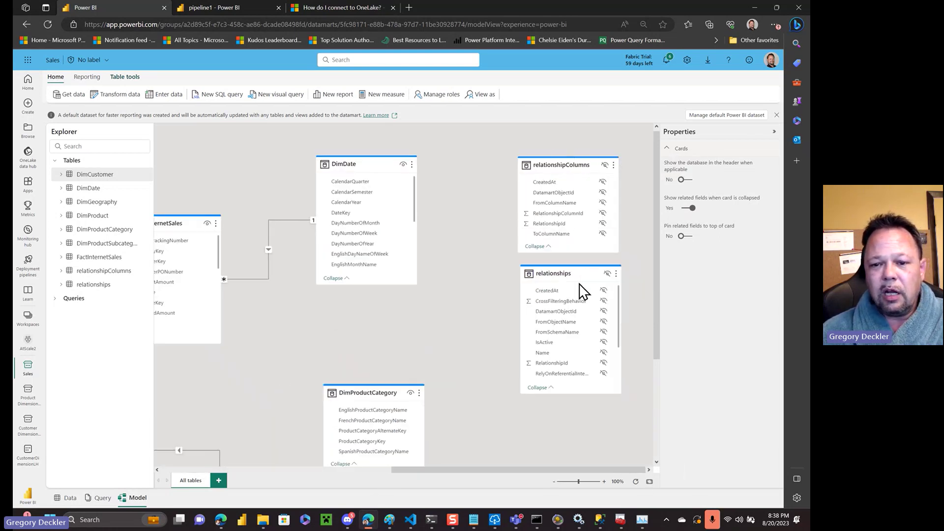
left_click_drag(571, 471, 634, 414)
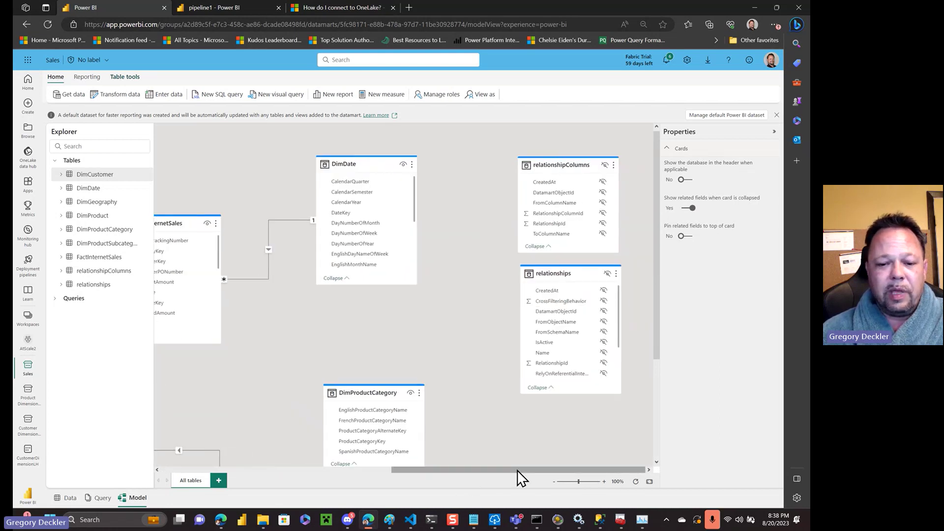
left_click_drag(519, 473, 288, 480)
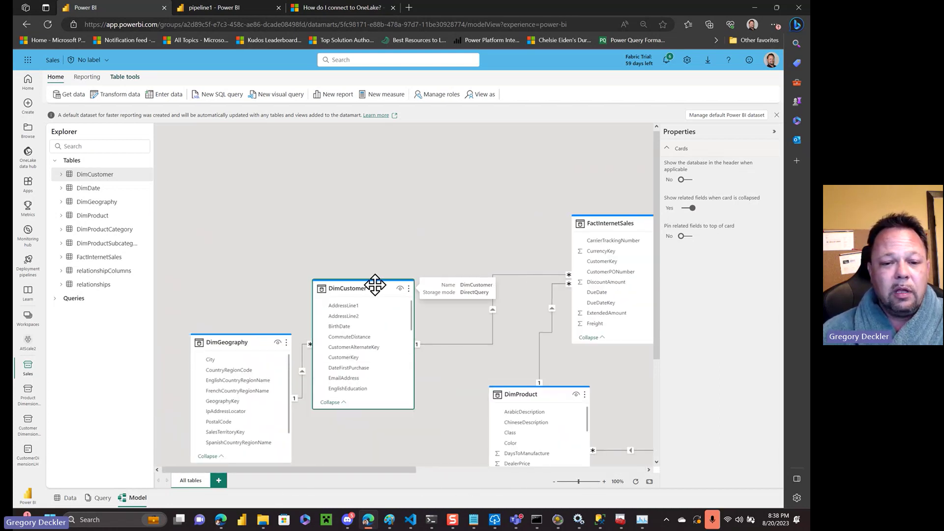
Rearrange the DimCustomer, DimProduct and DimProductCategory tables closer around FactInternetSales in the model diagram.
left_click_drag(376, 284, 399, 169)
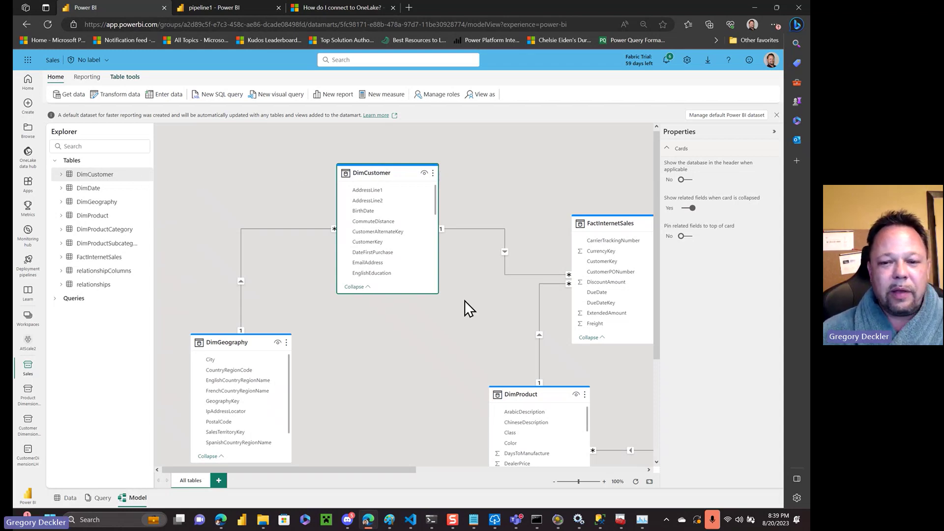
left_click_drag(379, 470, 471, 475)
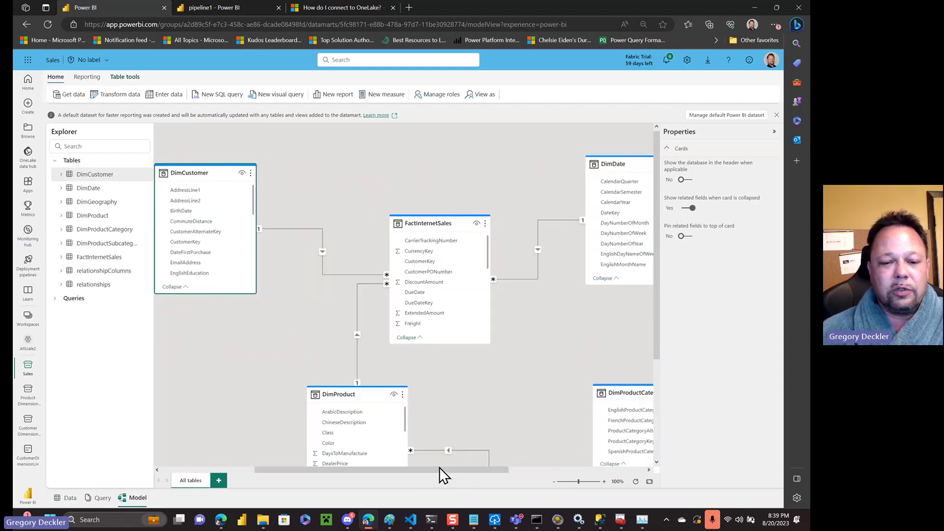
left_click_drag(367, 394, 337, 318)
left_click_drag(627, 392, 576, 320)
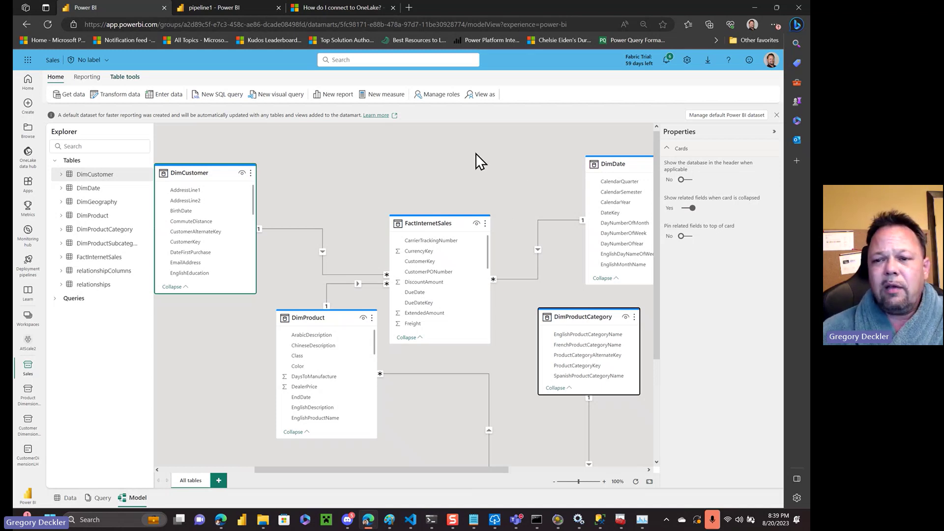
Open the Sales Report from the AtScale2 workspace and go through its four introductory tips until they close.
left_click(30, 351)
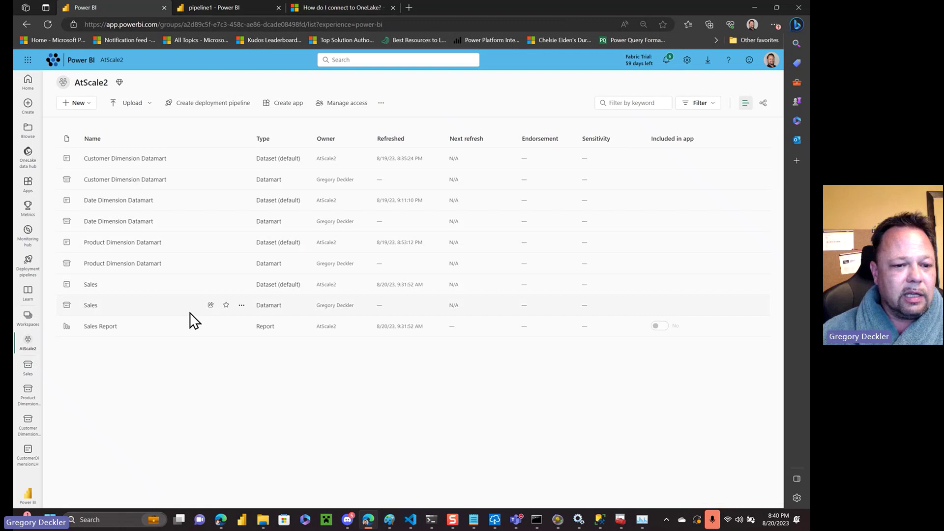
left_click(104, 327)
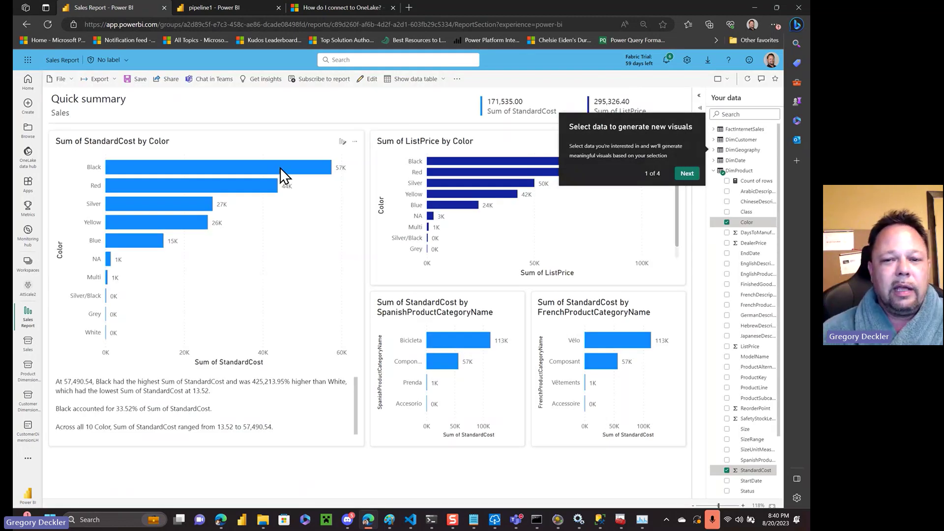
left_click(684, 175)
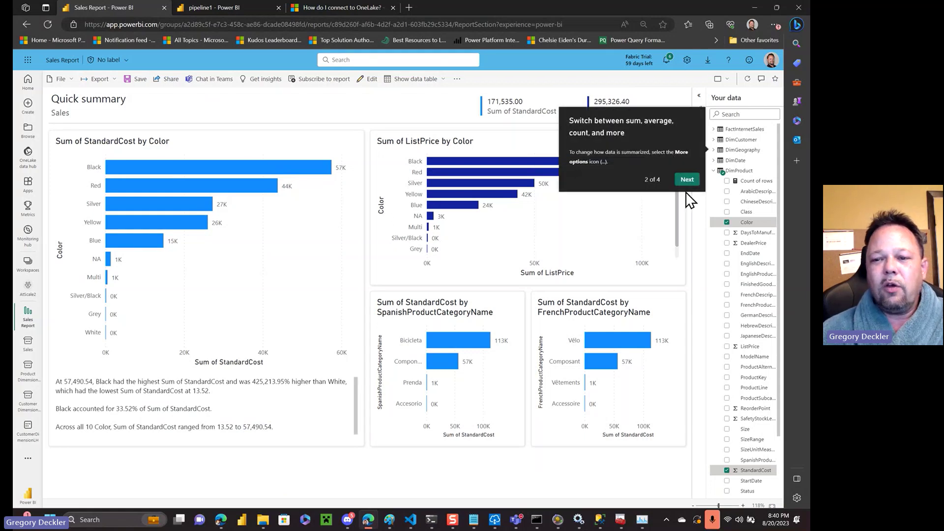
left_click(686, 181)
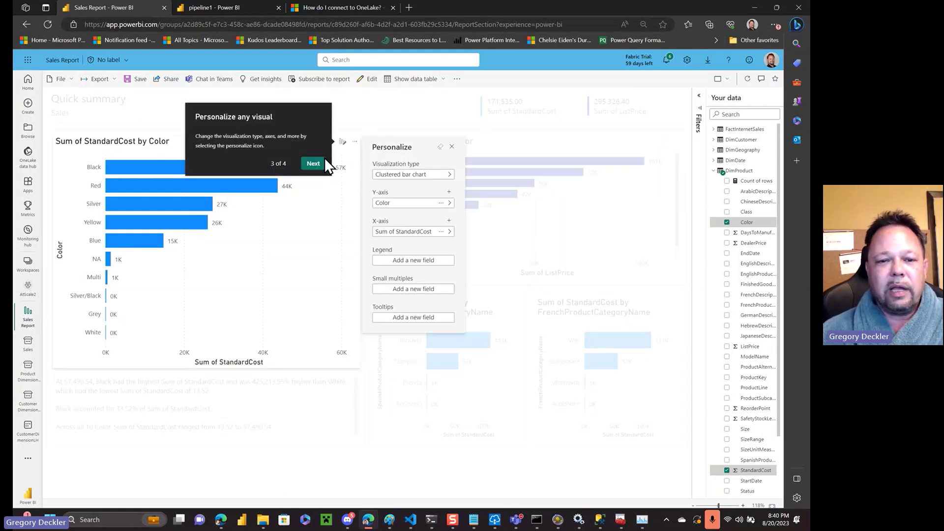
left_click(315, 164)
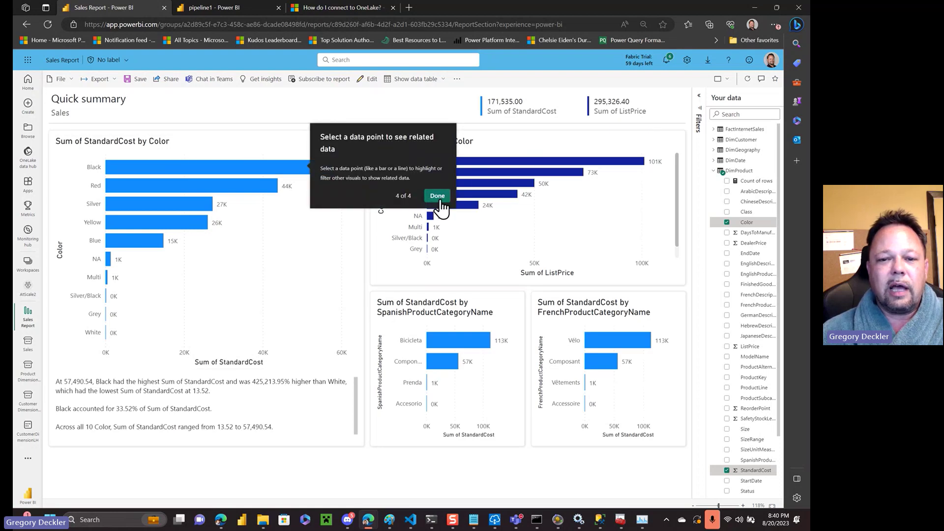
left_click(437, 196)
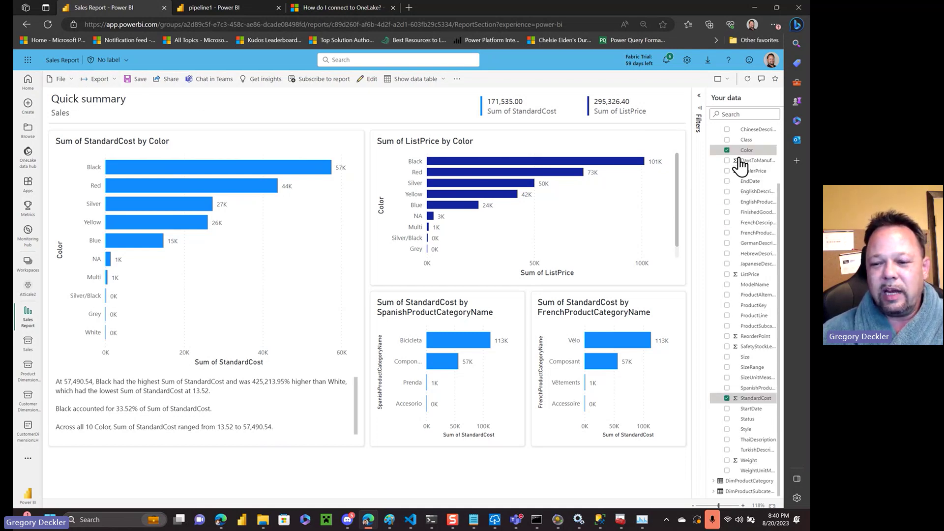
Cross-highlight the report by the Black color bar, then by the Bicicleta and Compon... category bars.
left_click(211, 165)
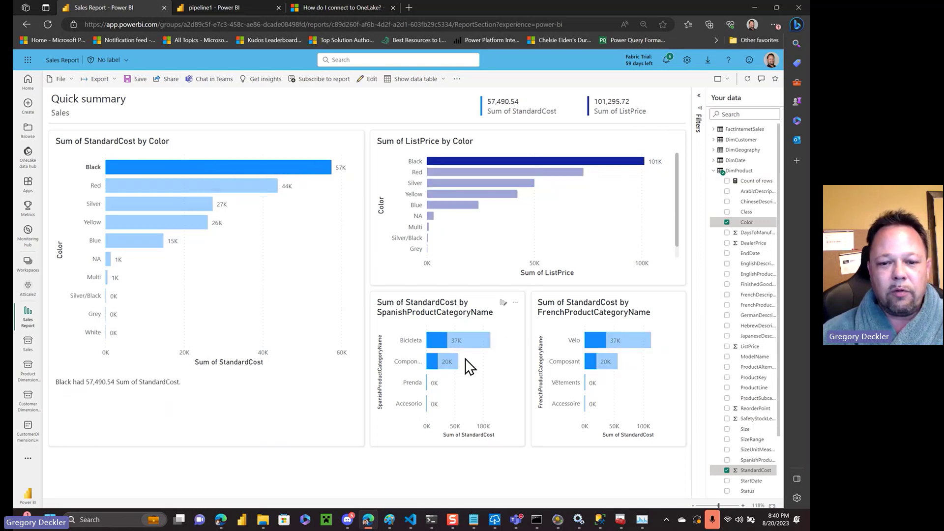
left_click(437, 343)
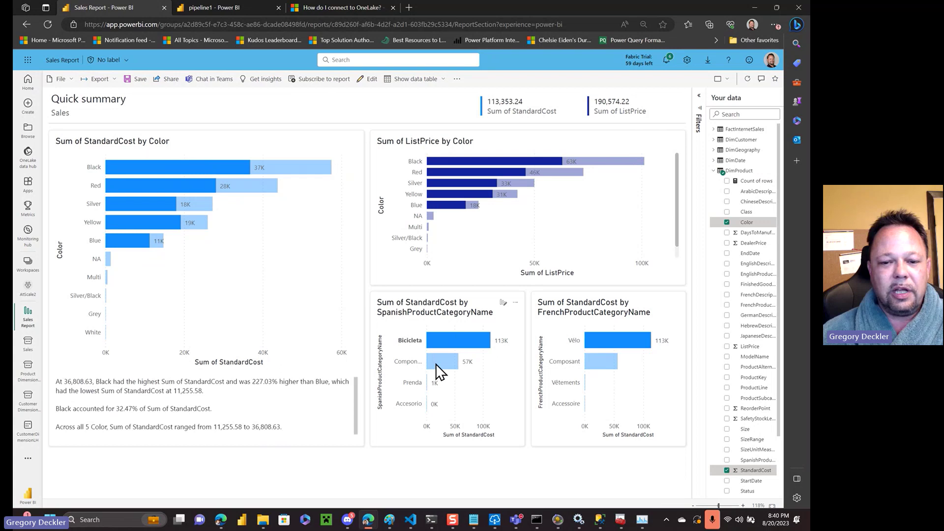
left_click(438, 366)
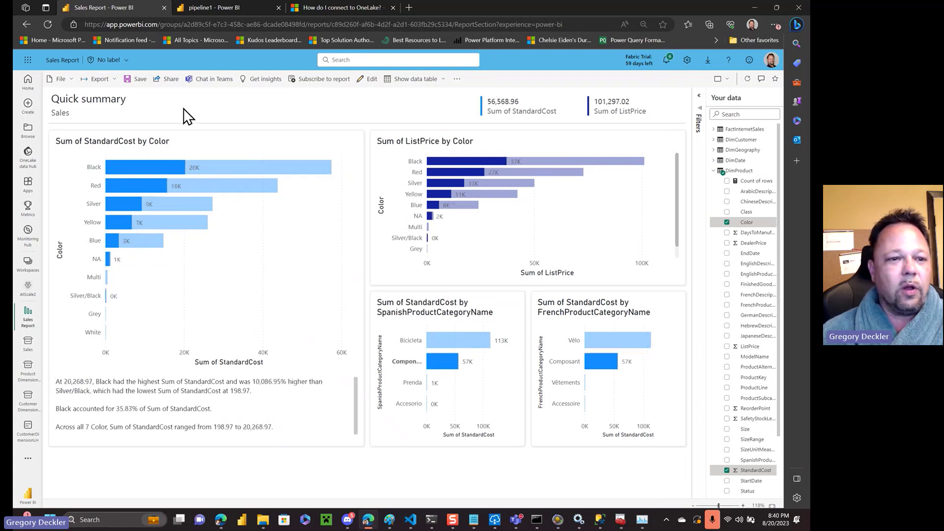
Download a .pbix copy of the Sales Report with a live connection to the online data.
left_click(69, 79)
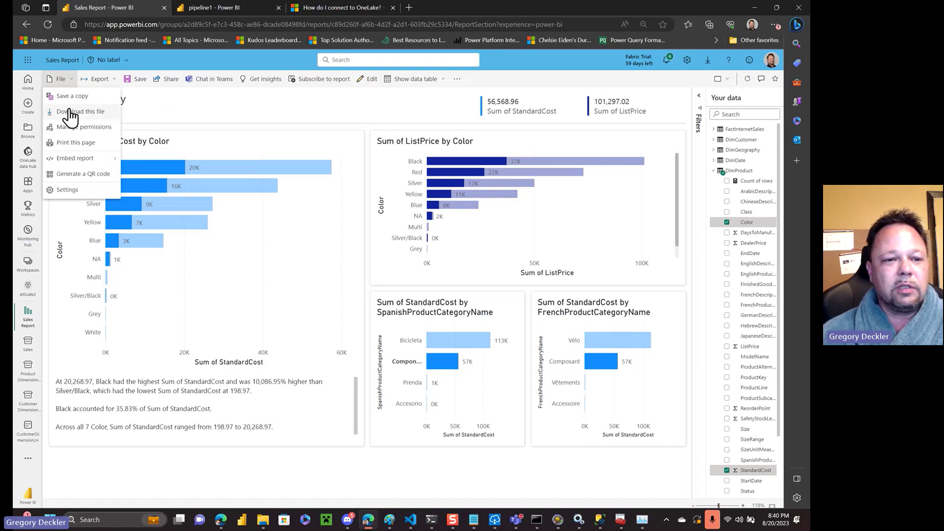
left_click(93, 113)
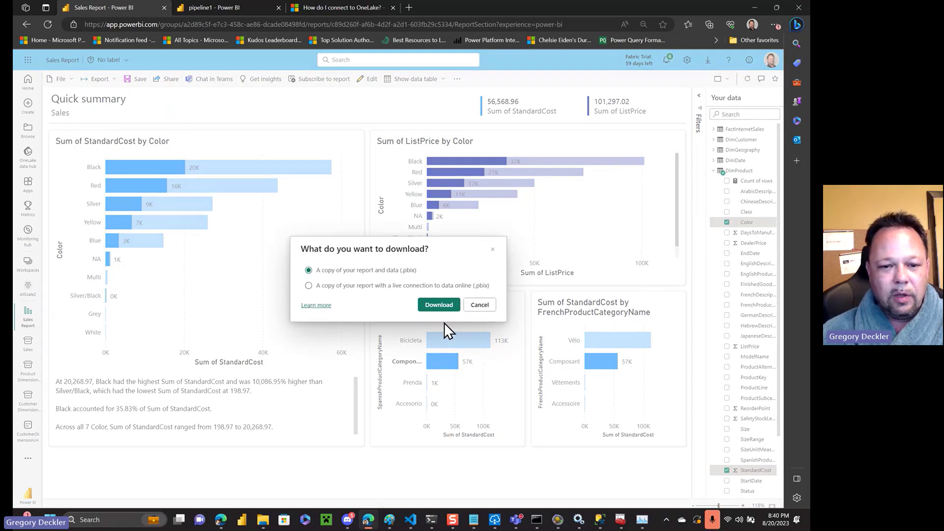
left_click(332, 288)
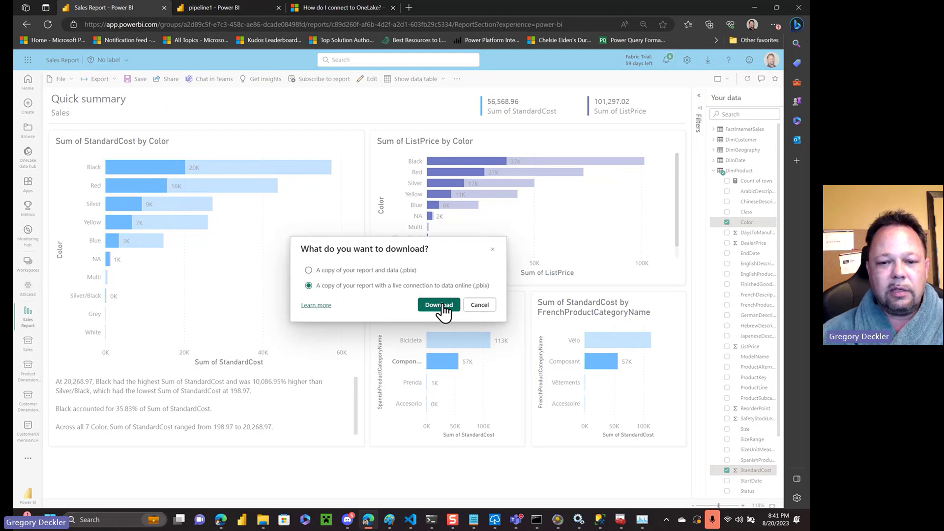
left_click(443, 306)
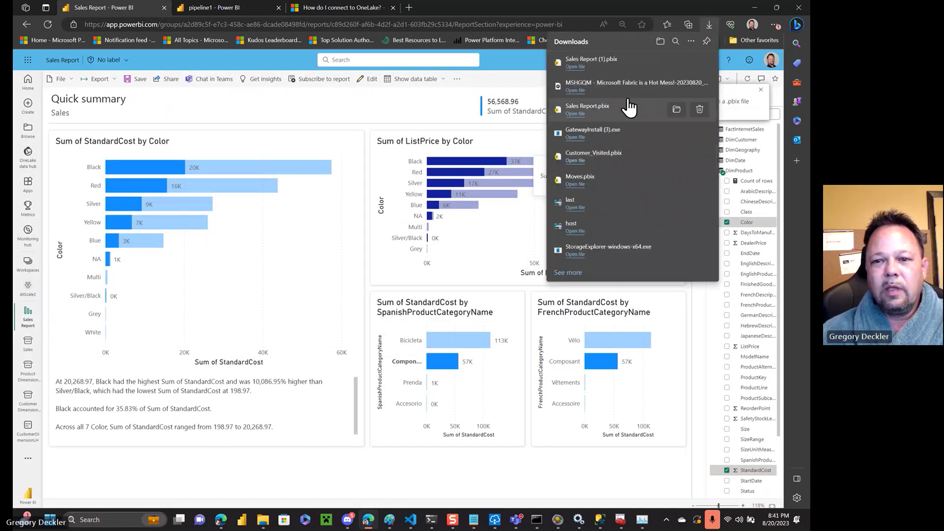
Open the downloaded Sales Report (1).pbix in Power BI Desktop and close the notice about layout differences.
left_click(578, 68)
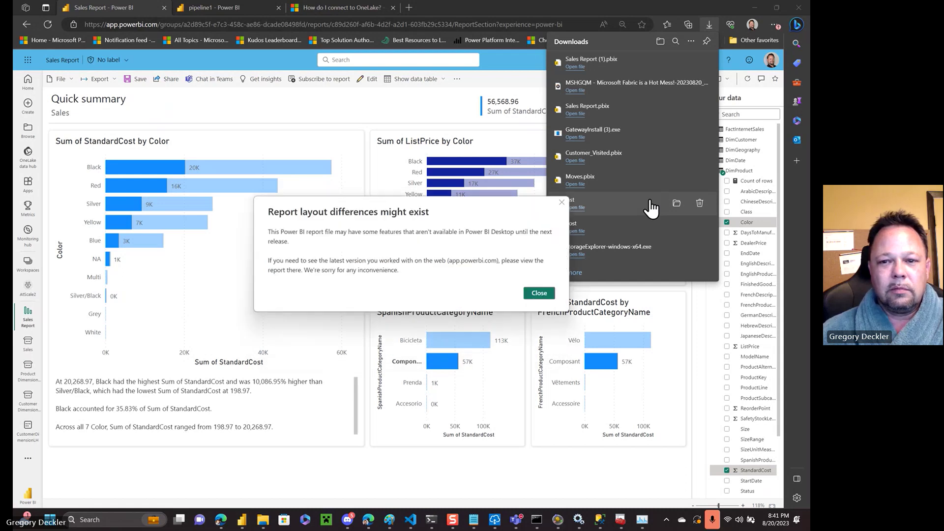
left_click(535, 294)
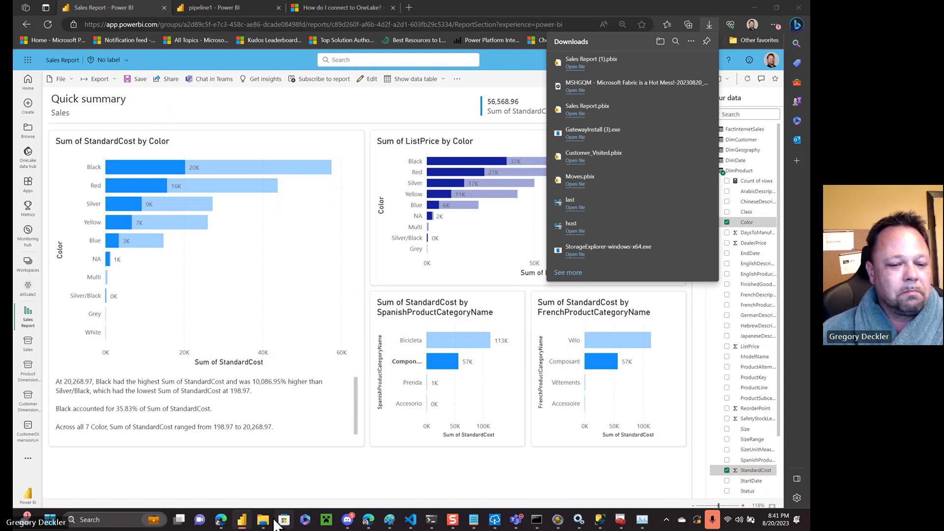
left_click(242, 520)
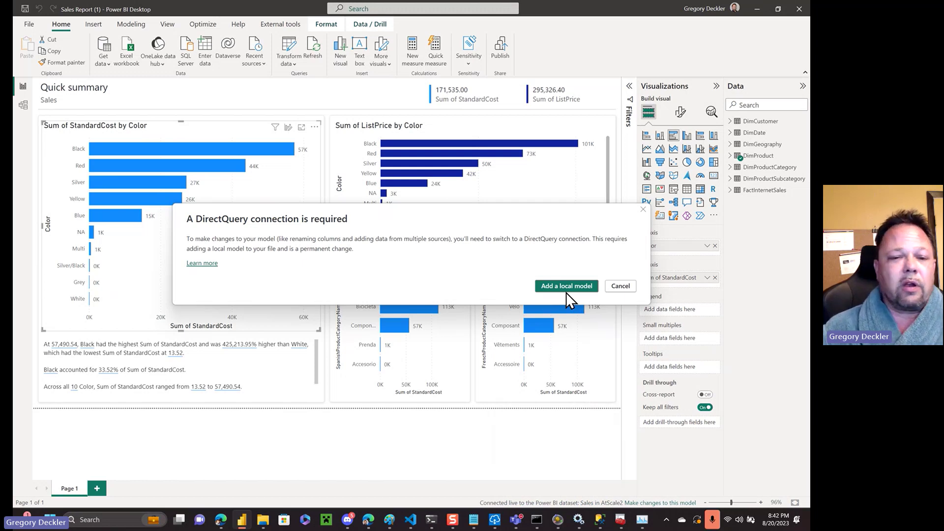
Decline adding a local model and cross-highlight the report by Red in the StandardCost chart and Silver in the ListPrice chart.
left_click(629, 289)
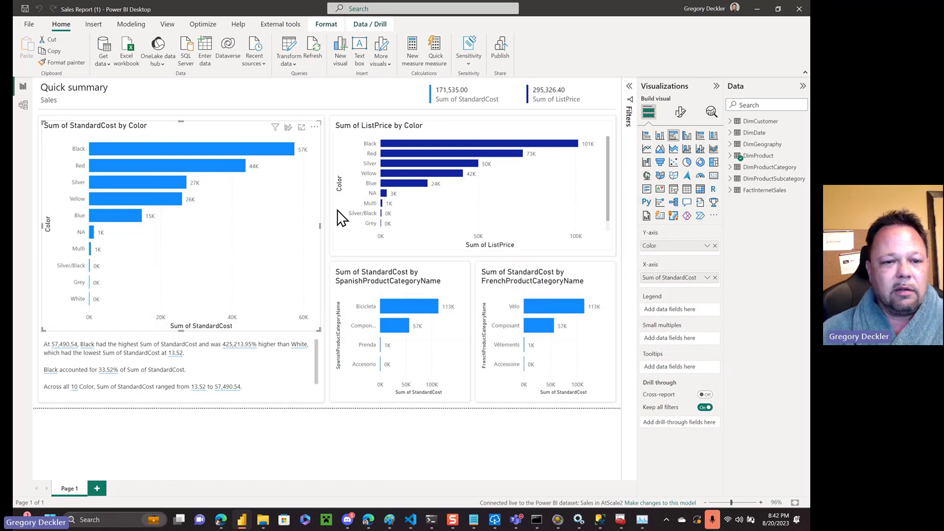
left_click(203, 166)
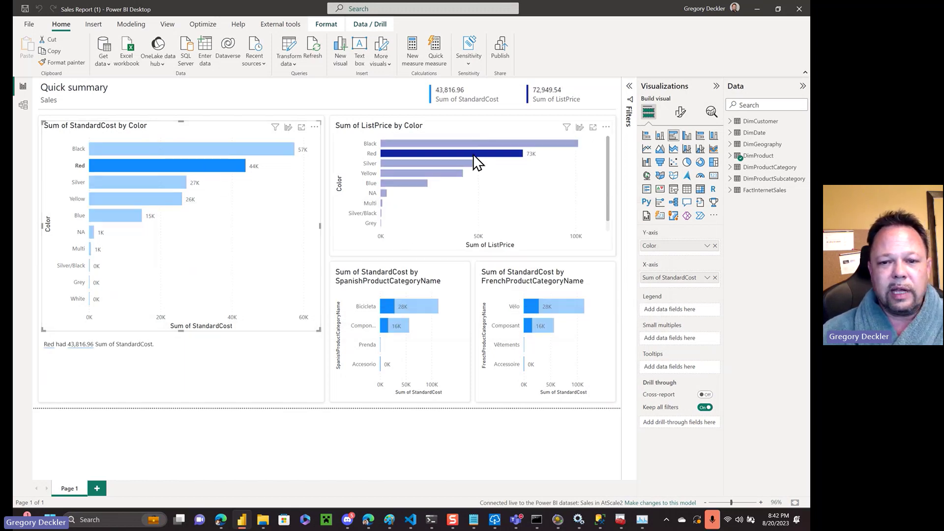
left_click(472, 167)
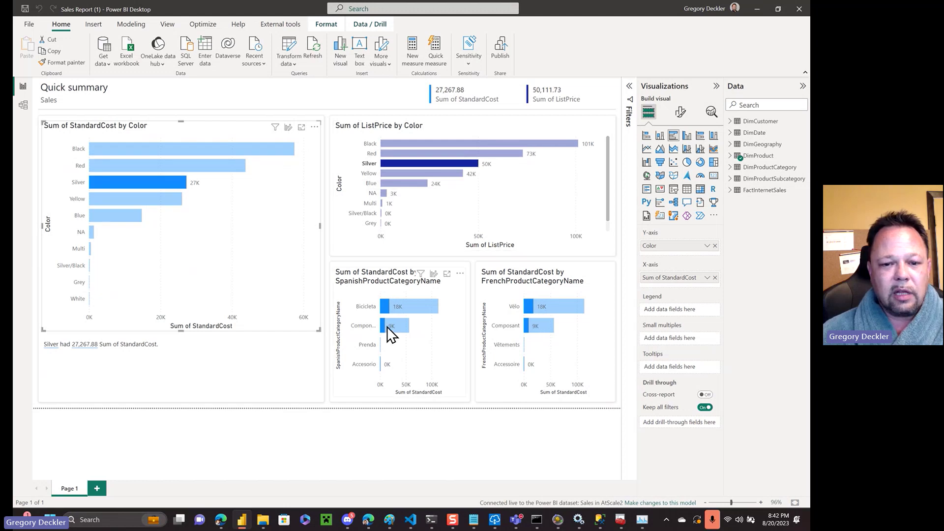
Cross-highlight the report by the Compon... bar in the SpanishProductCategoryName chart, then by Red in the ListPrice chart.
left_click(383, 326)
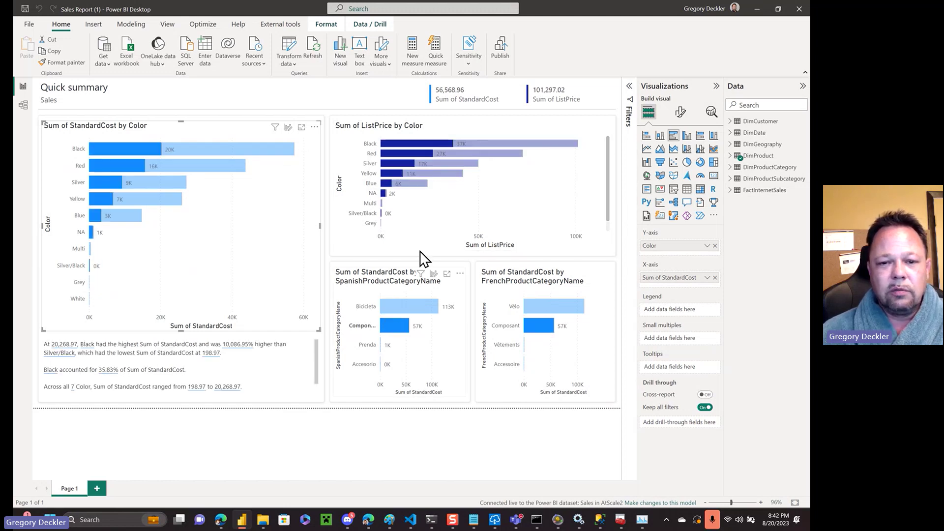
left_click(417, 152)
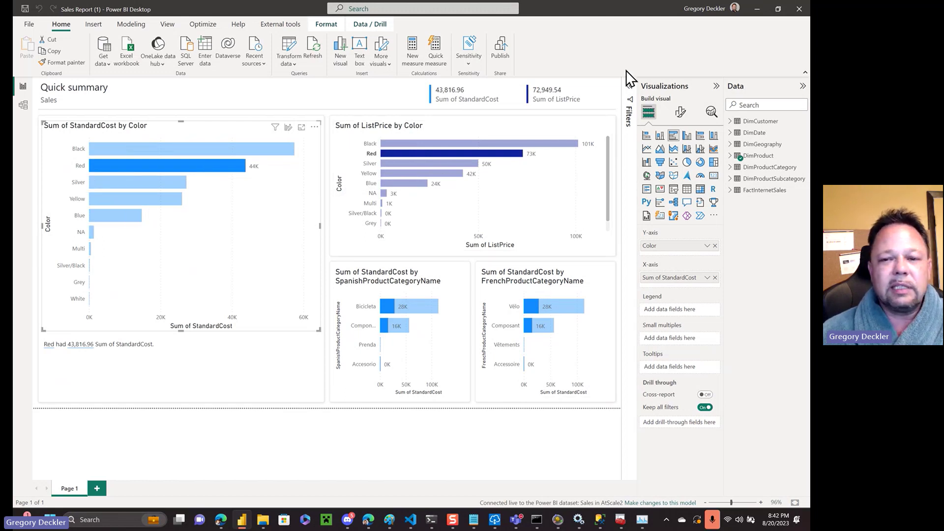
Switch to Power BI in the browser and open the item list of the AtScale2 workspace.
left_click(758, 8)
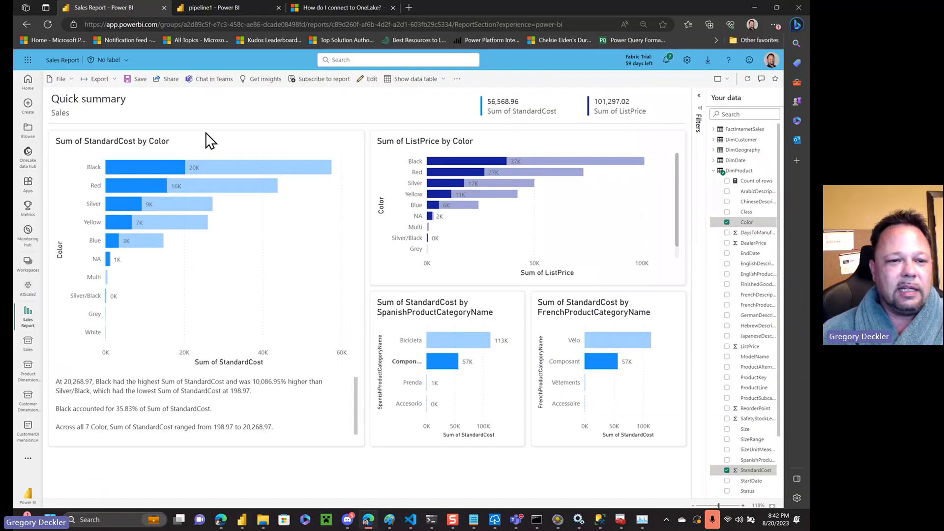
left_click(28, 291)
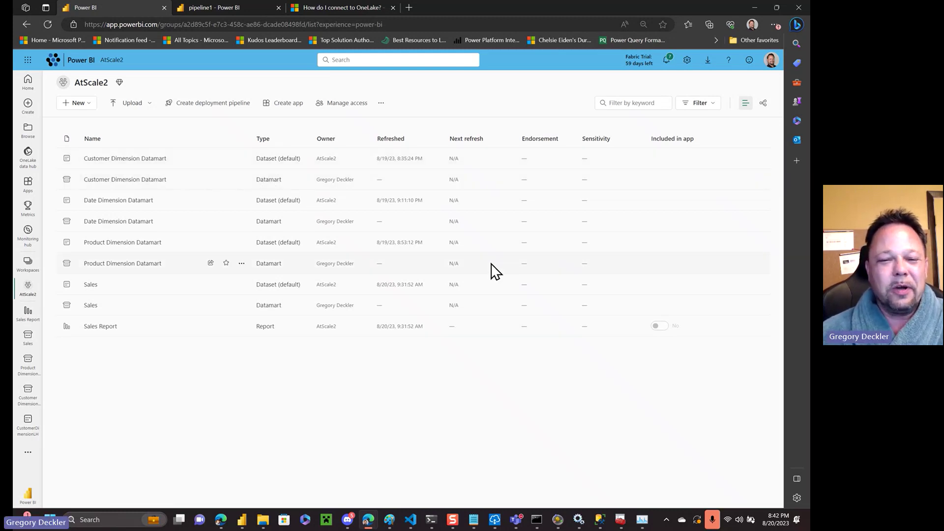
left_click(265, 520)
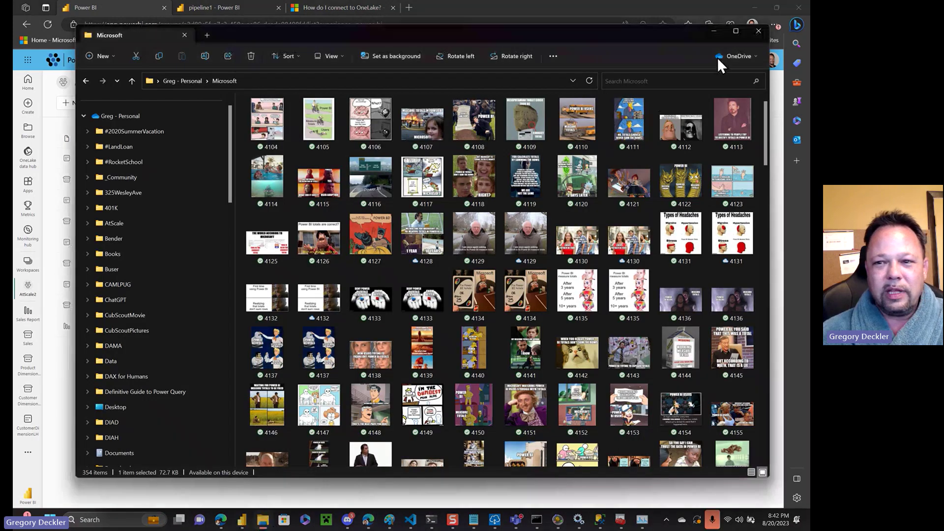
left_click(712, 32)
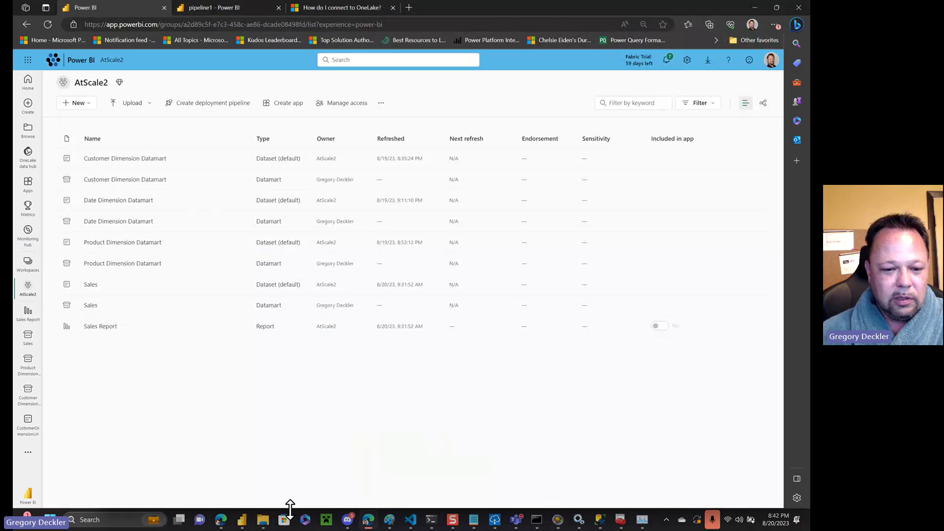
Switch to Power BI Desktop and open the Fabric Hot Mess report file.
left_click(242, 520)
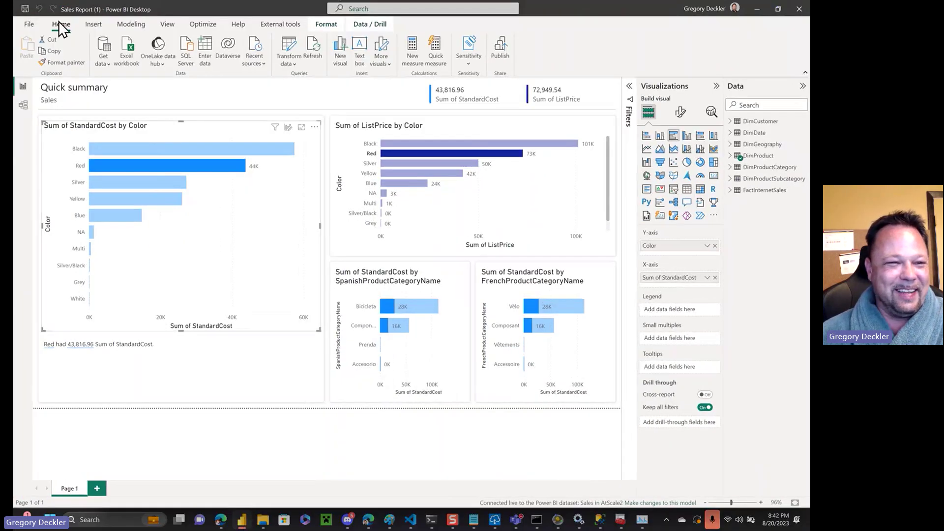
left_click(28, 22)
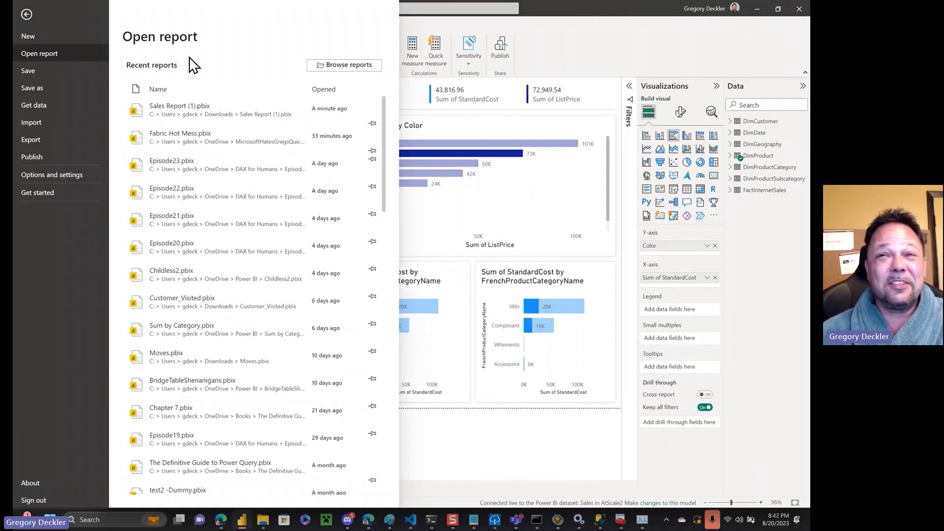
left_click(347, 66)
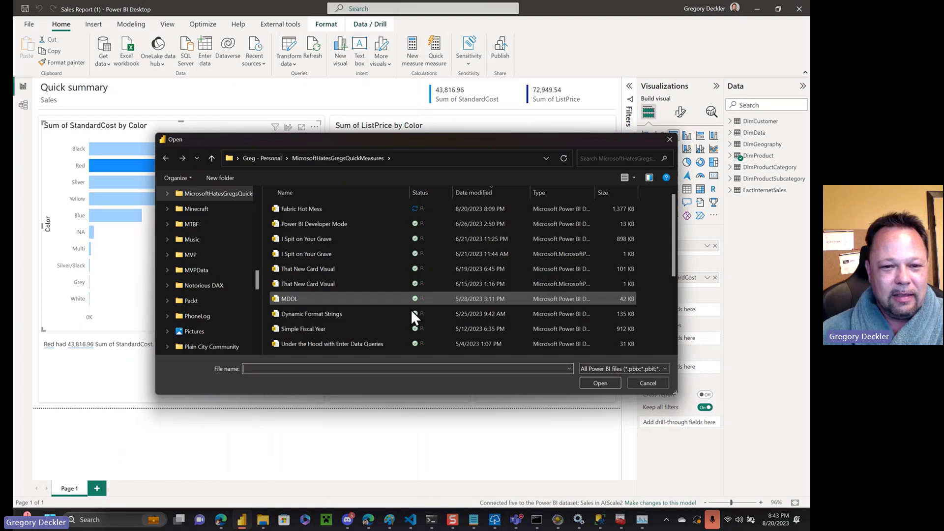
left_click(315, 208)
left_click(600, 384)
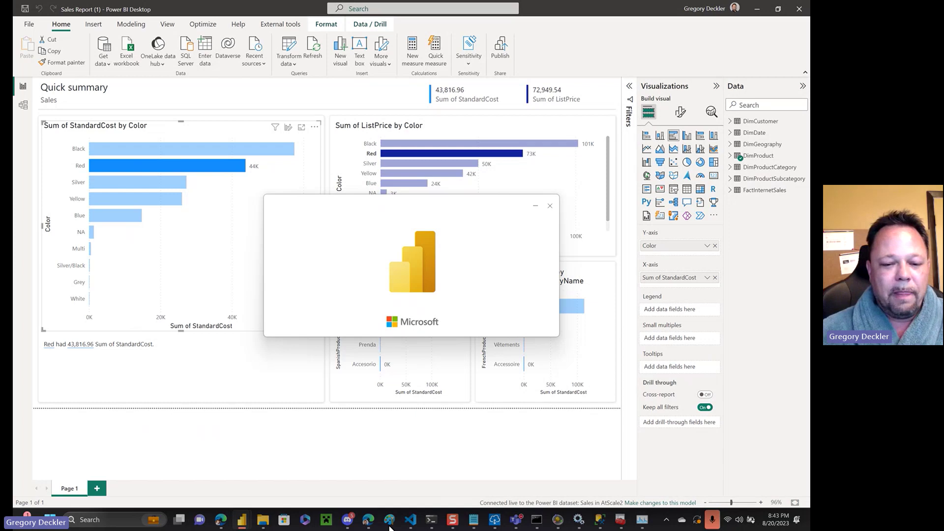
Switch to the browser and examine the OneLake connection article's statement on access to all Fabric items and its URI syntax.
mouse_move(369, 522)
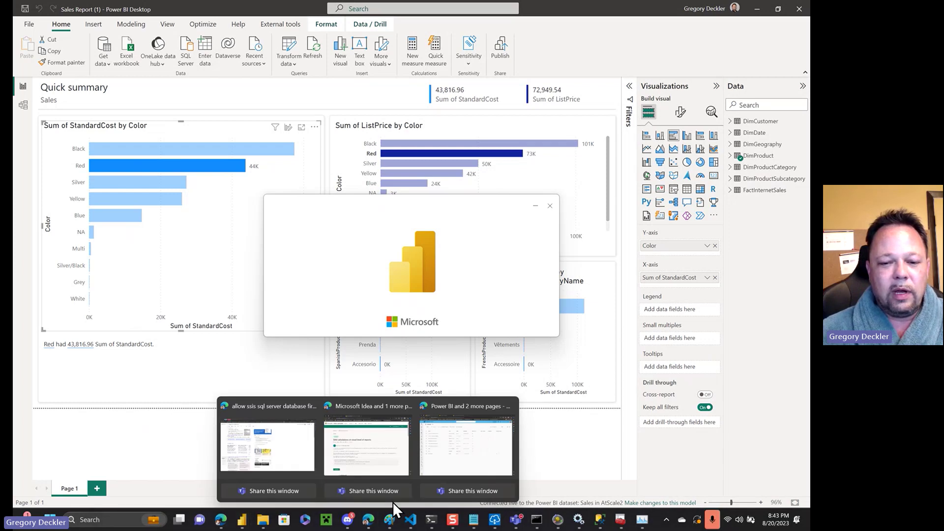
left_click(455, 441)
left_click(456, 441)
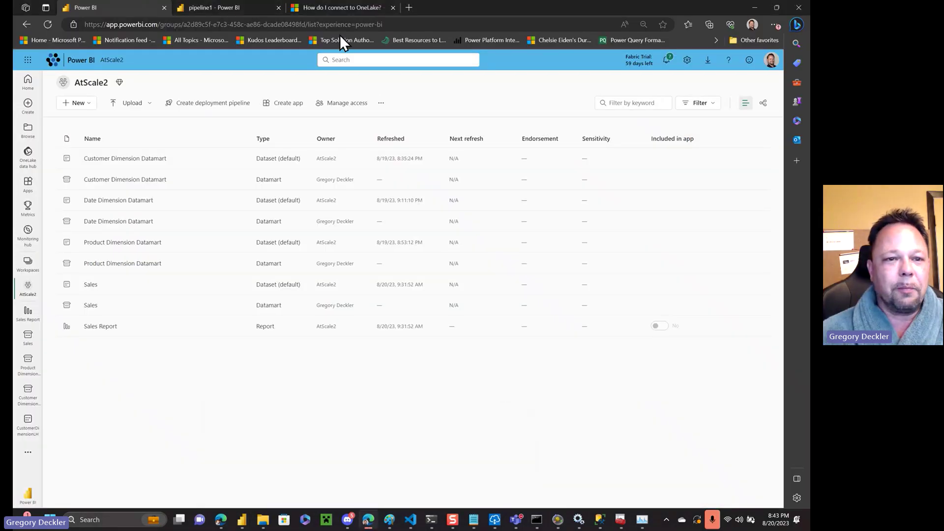
left_click(358, 7)
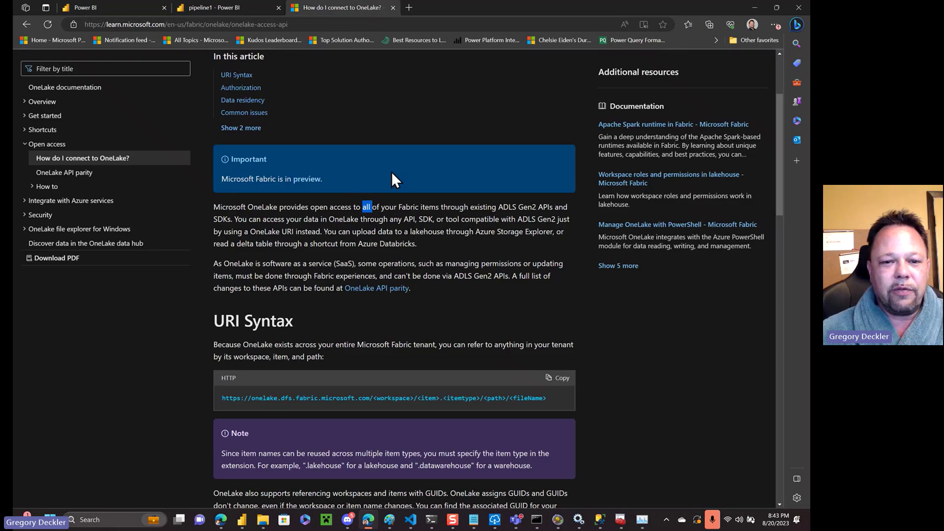
left_click(364, 206)
left_click_drag(362, 205, 381, 231)
scroll(435, 225, "down", 1)
scroll(435, 225, "down", 5)
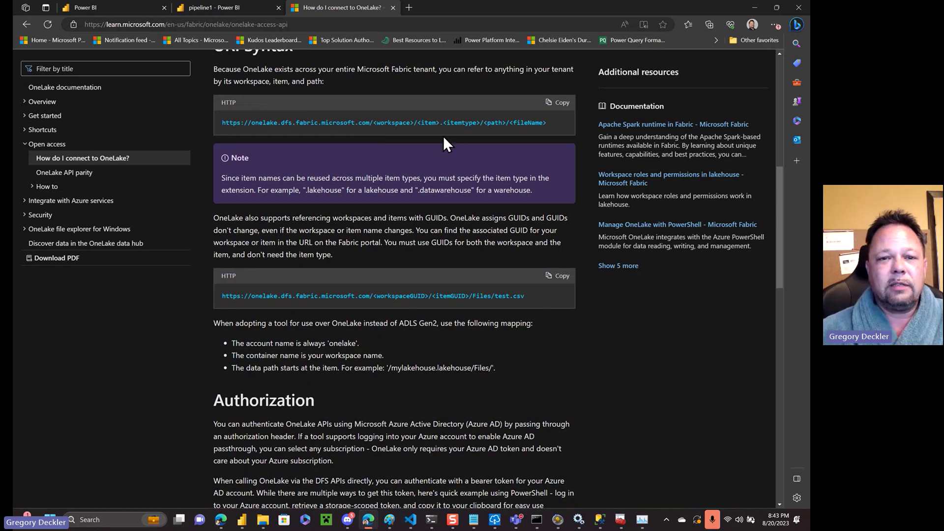
Return to Power BI Desktop and inspect the OneLake URL in the Source step of Query1 in Power Query Editor, leaving it unchanged.
left_click(754, 8)
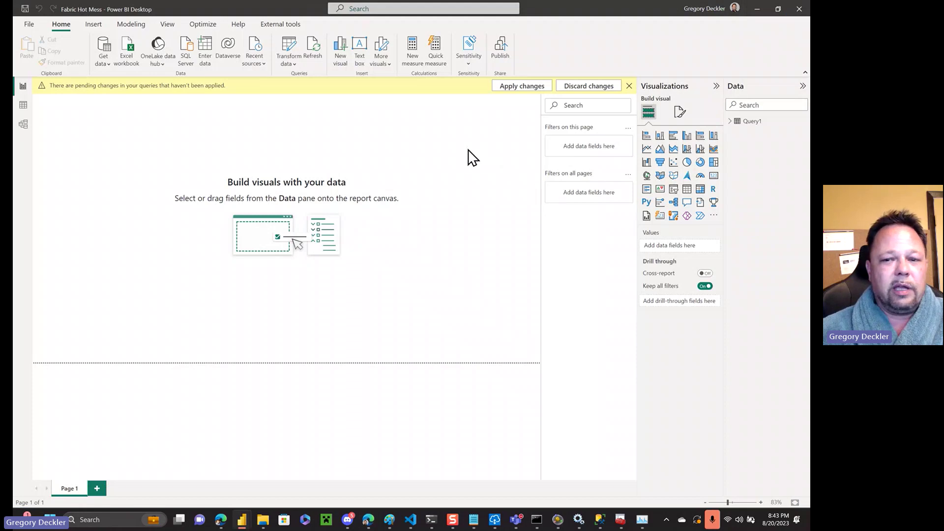
left_click(290, 47)
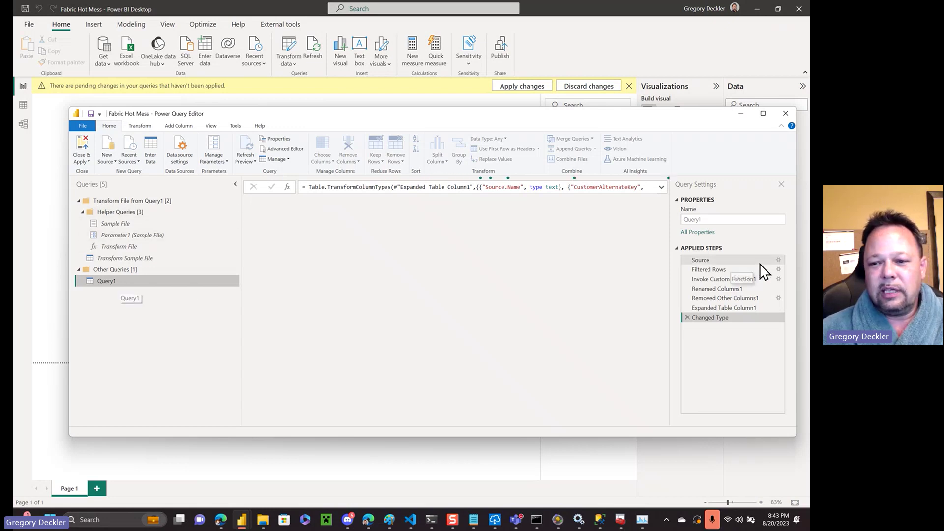
left_click(779, 261)
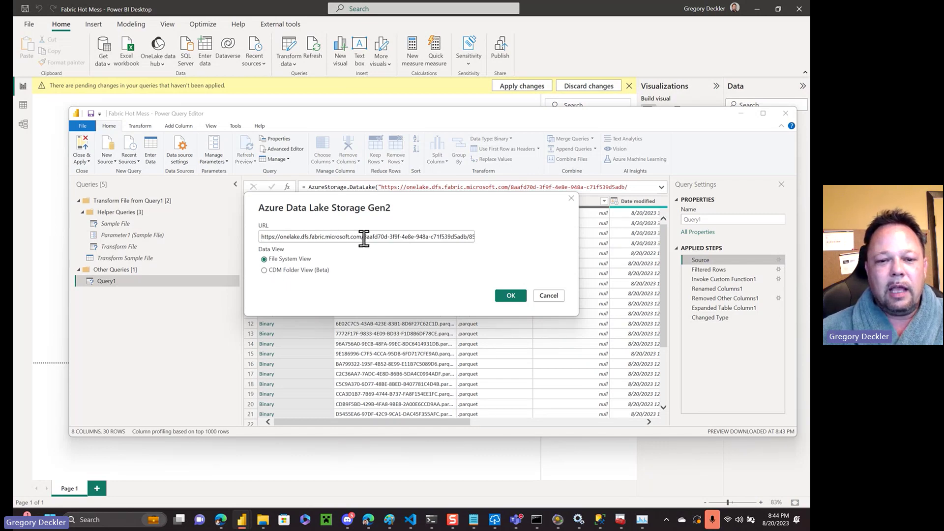
left_click_drag(363, 238, 435, 237)
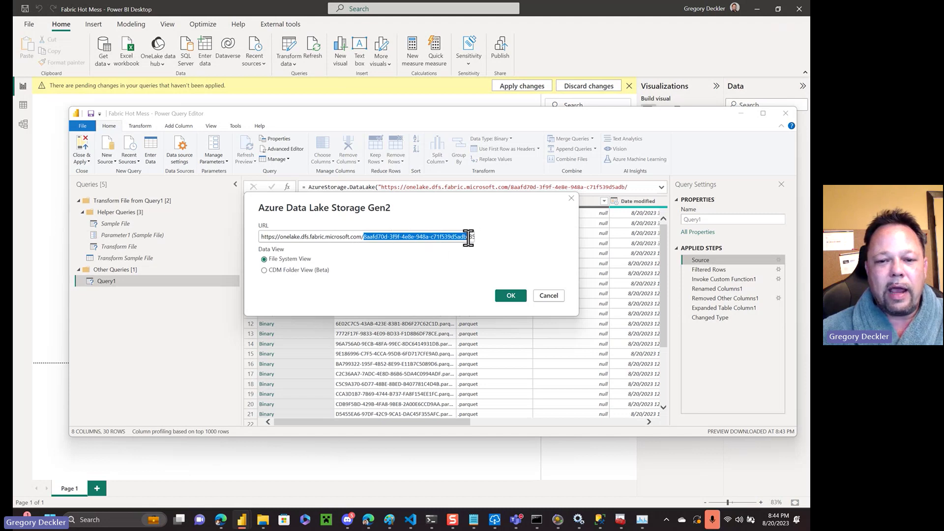
left_click(551, 299)
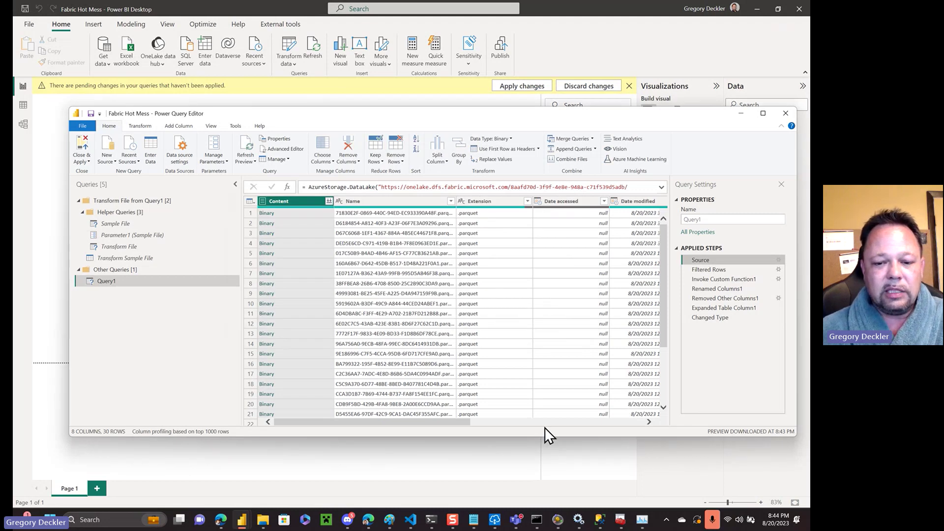
Open the Customer Dimension Datamart in the browser and examine the workspace and datamart GUIDs in its address.
left_click(369, 523)
left_click(447, 460)
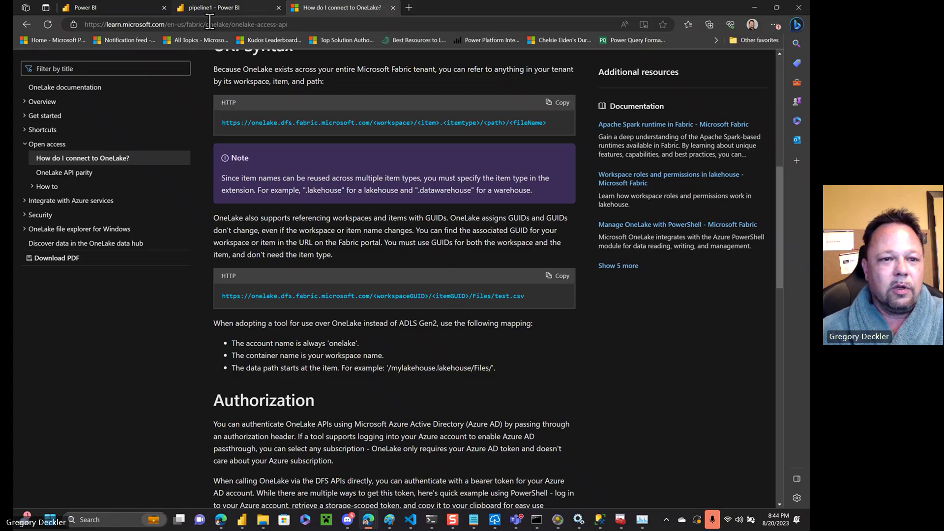
left_click(117, 8)
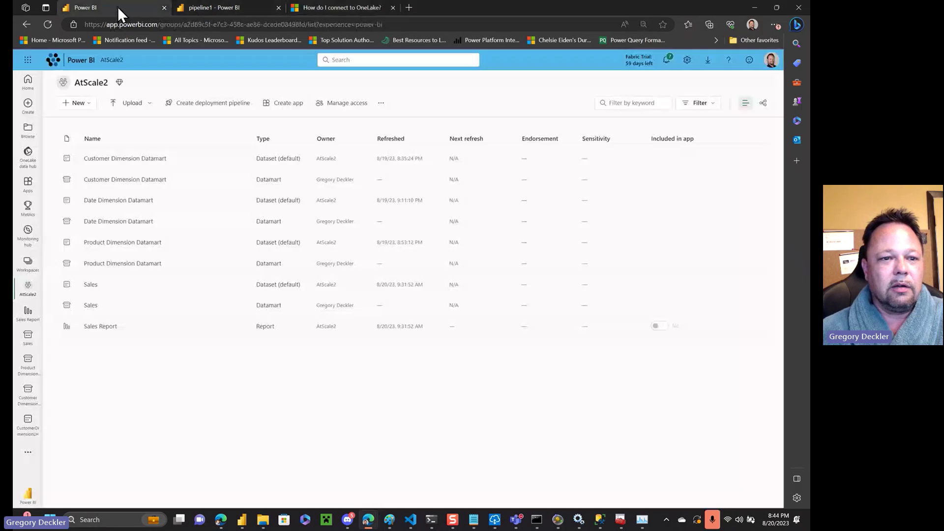
left_click(151, 180)
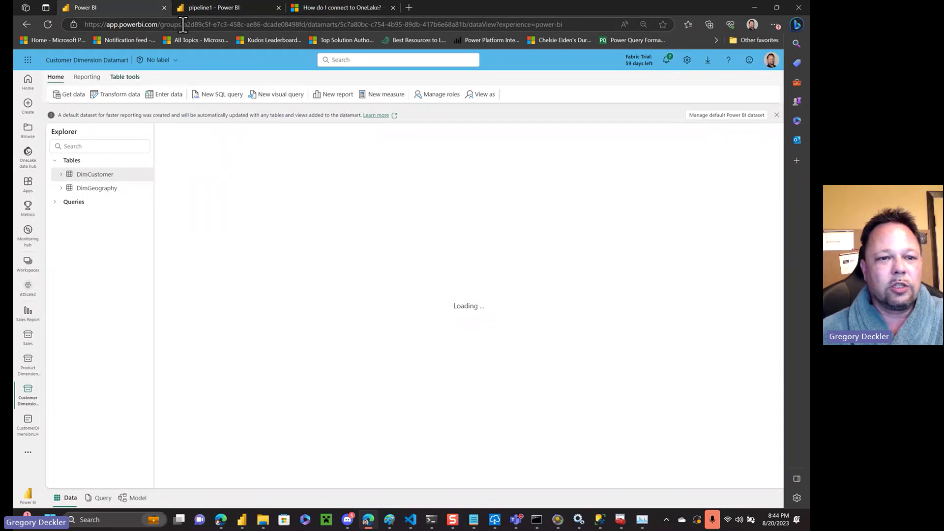
left_click_drag(184, 24, 306, 25)
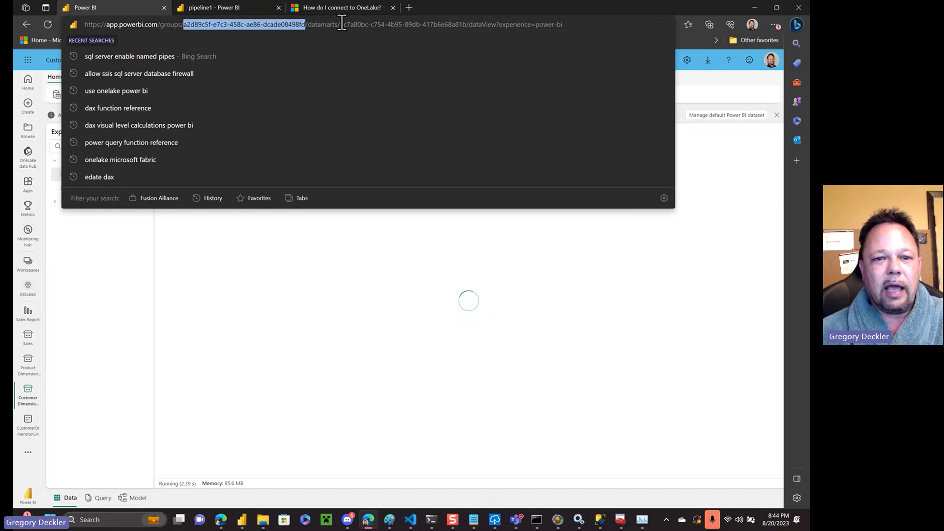
left_click_drag(341, 24, 466, 29)
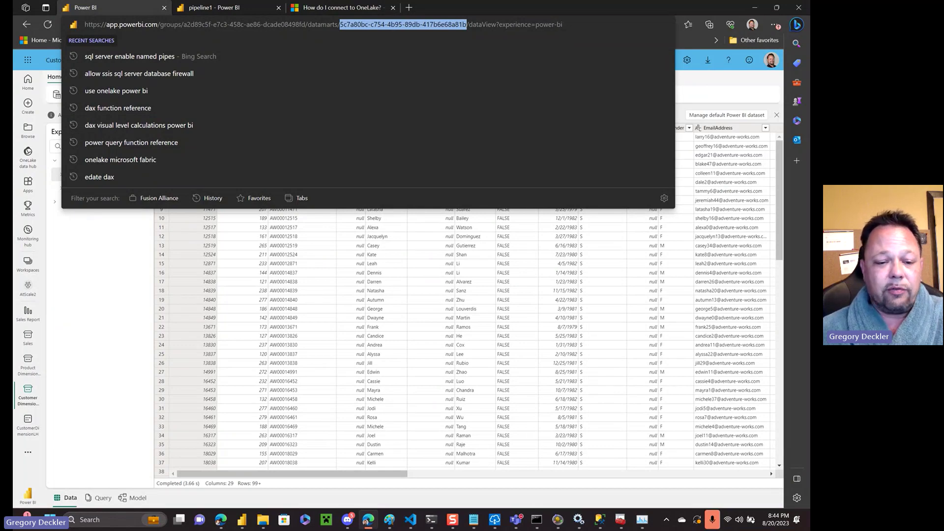
Switch to the Fabric Hot Mess Power Query Editor and start a new query with the Azure Data Lake Storage Gen2 connector.
left_click(242, 520)
mouse_move(314, 433)
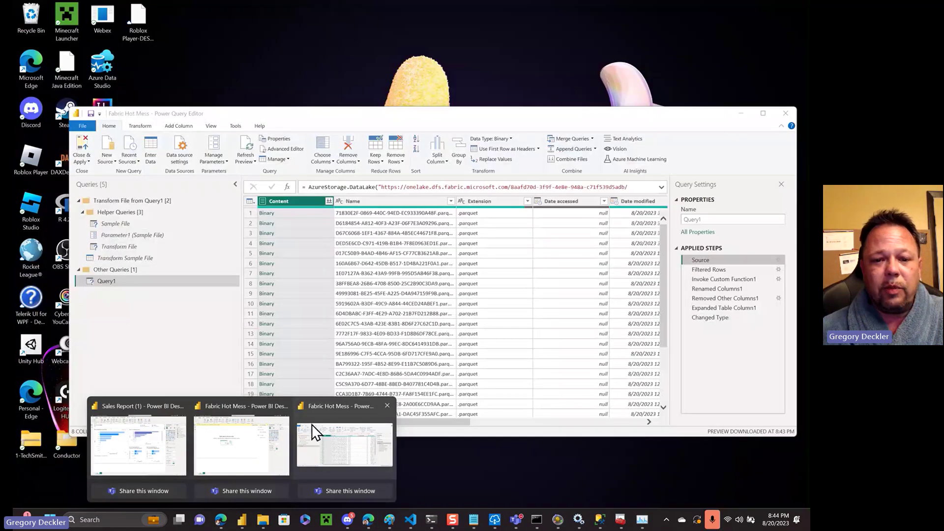
mouse_move(258, 445)
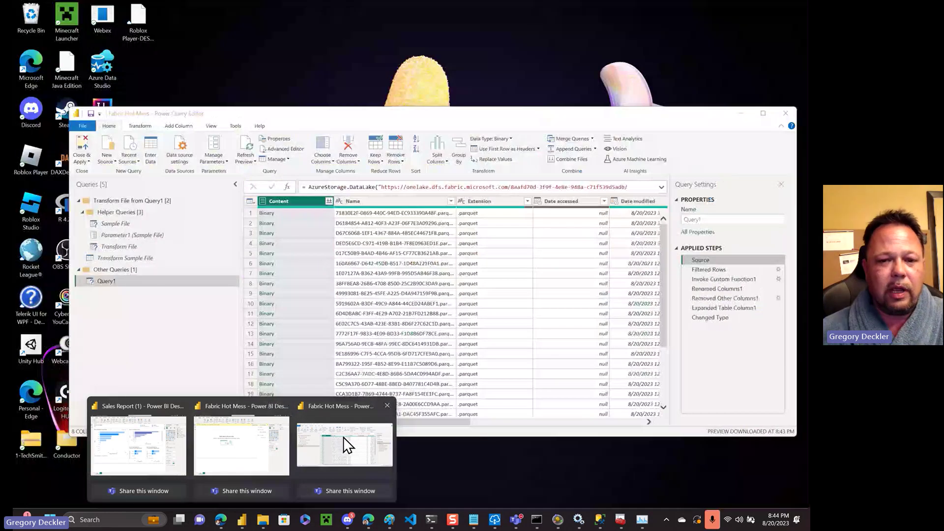
left_click(343, 437)
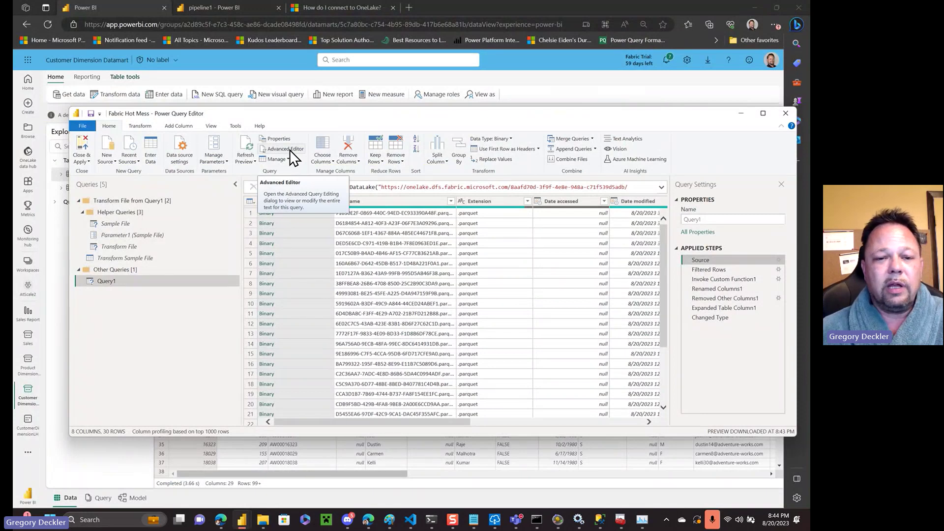
left_click(110, 162)
left_click(136, 337)
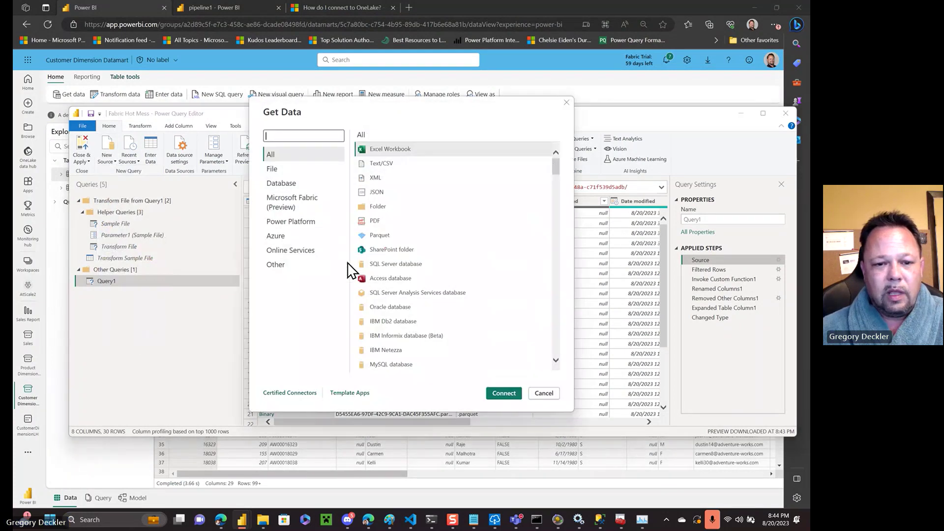
left_click(285, 235)
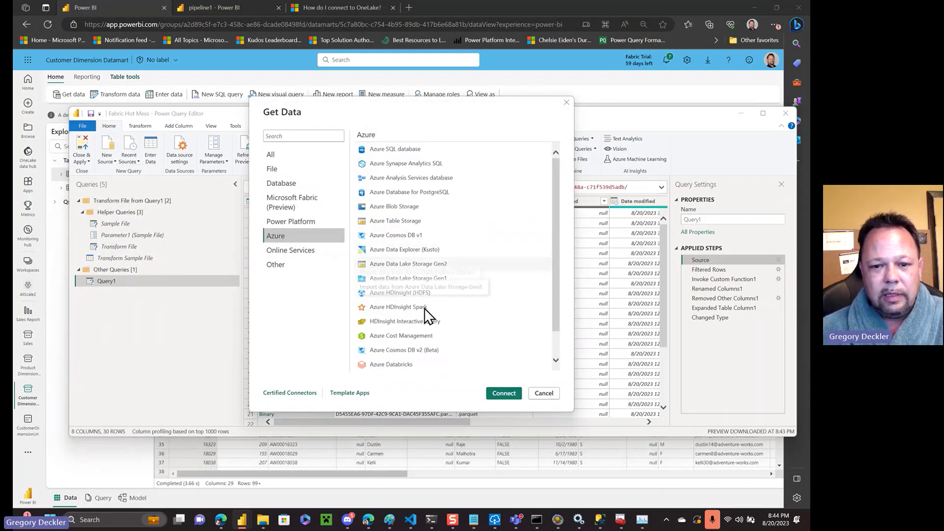
left_click(418, 264)
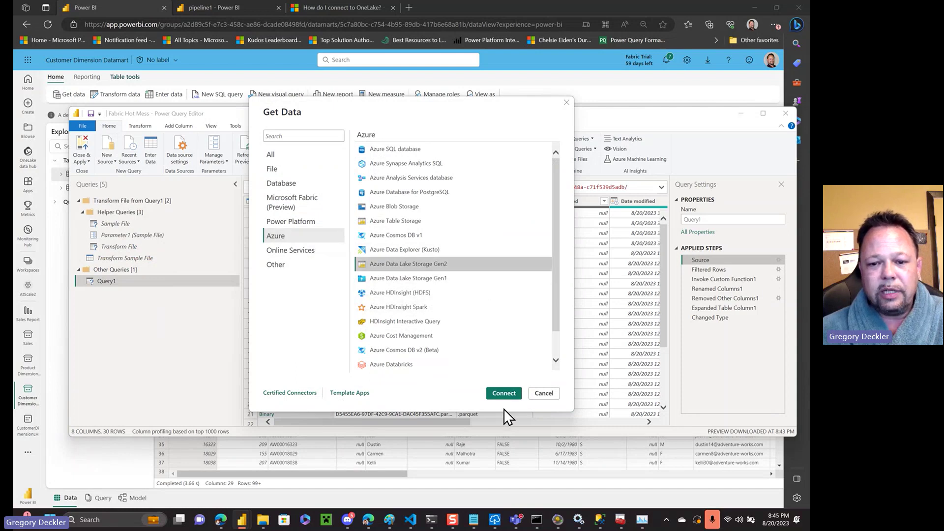
left_click(505, 393)
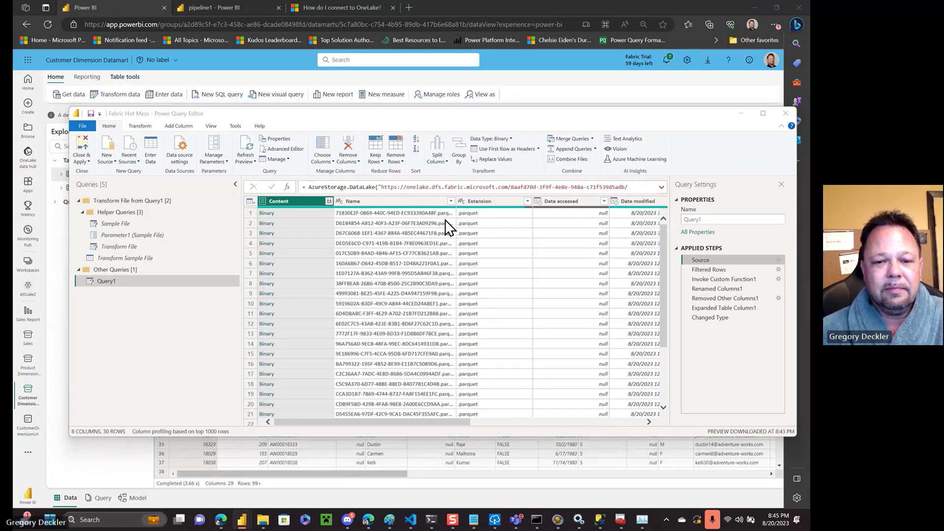
left_click(348, 236)
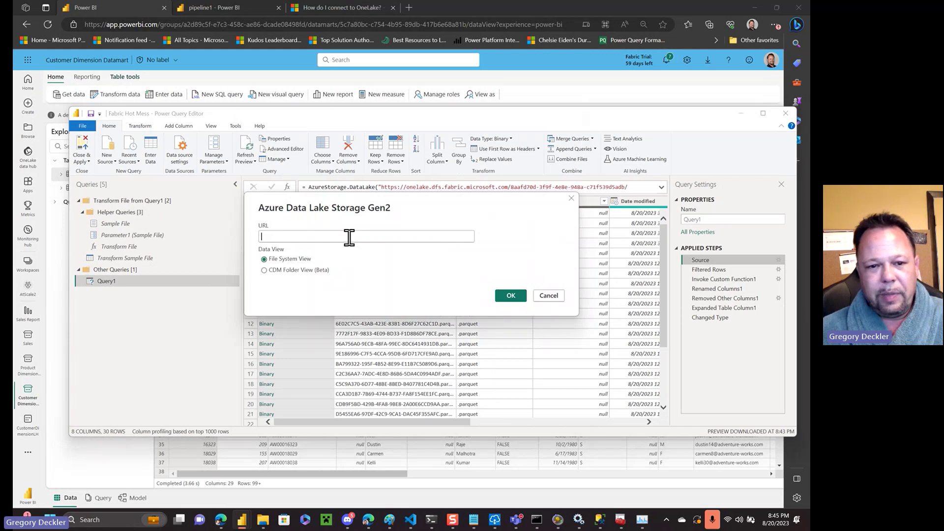
type("https://onelake.dfs.fabric.microsoft.com/a2d89c5f-e7c3-458c-ae86-dcade08498fd/92a993da-ffc1-4a86-b042-3572ae9355c2")
left_click(508, 298)
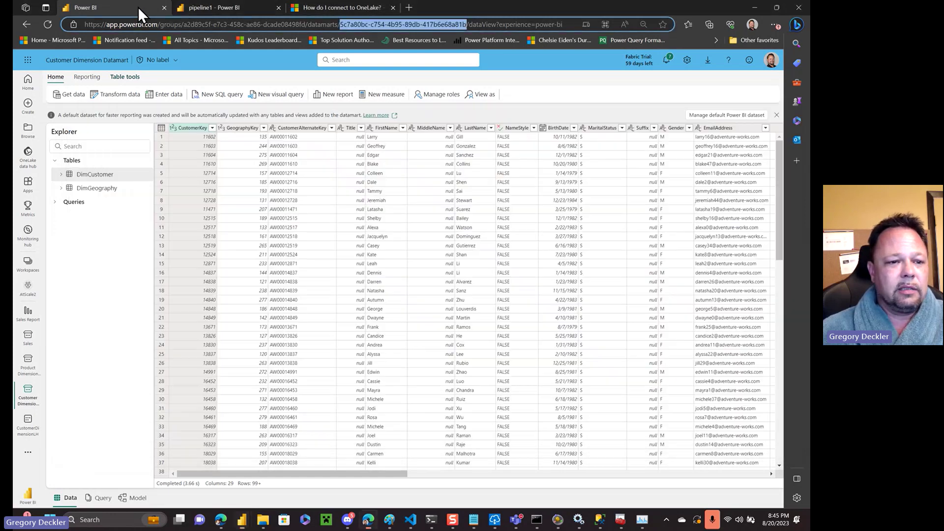
Open the AtScale2 workspace, and examine the OneLake connection article's statement about open access to all Fabric items through ADLS Gen2 APIs.
left_click(28, 290)
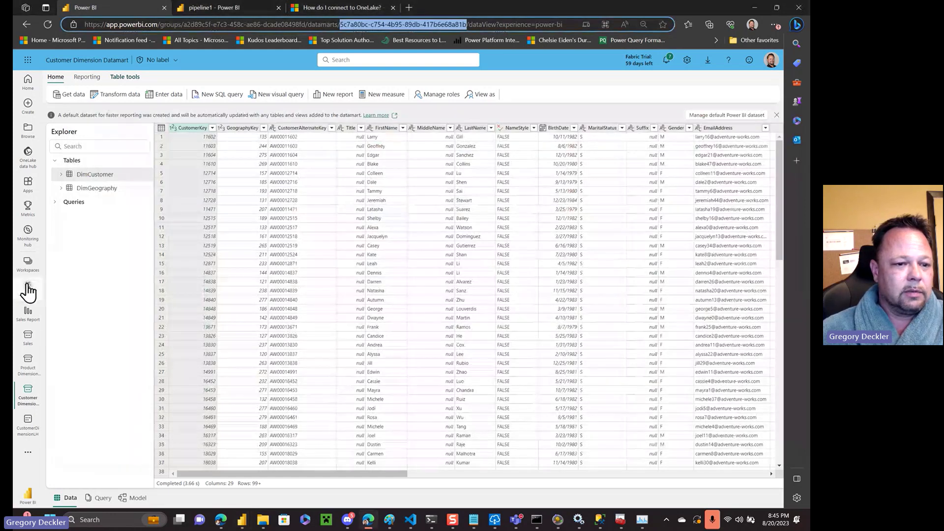
left_click(26, 267)
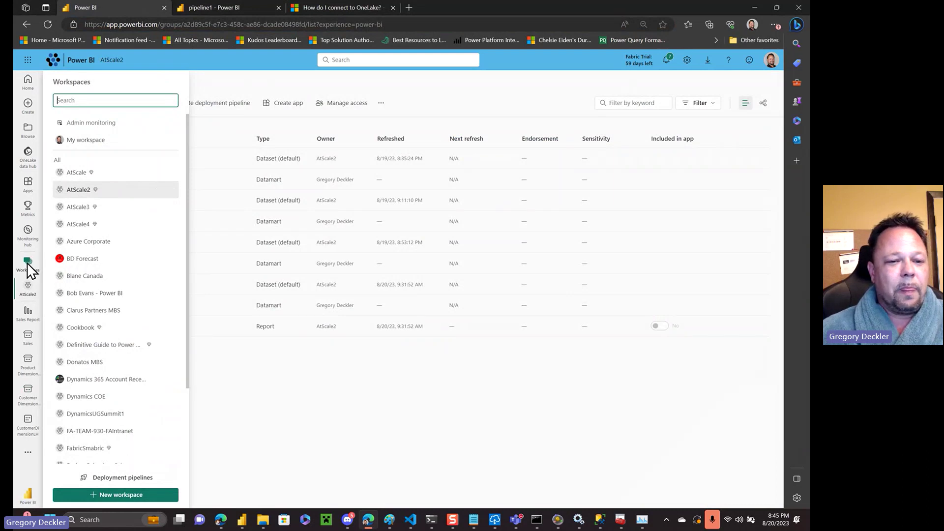
left_click(333, 10)
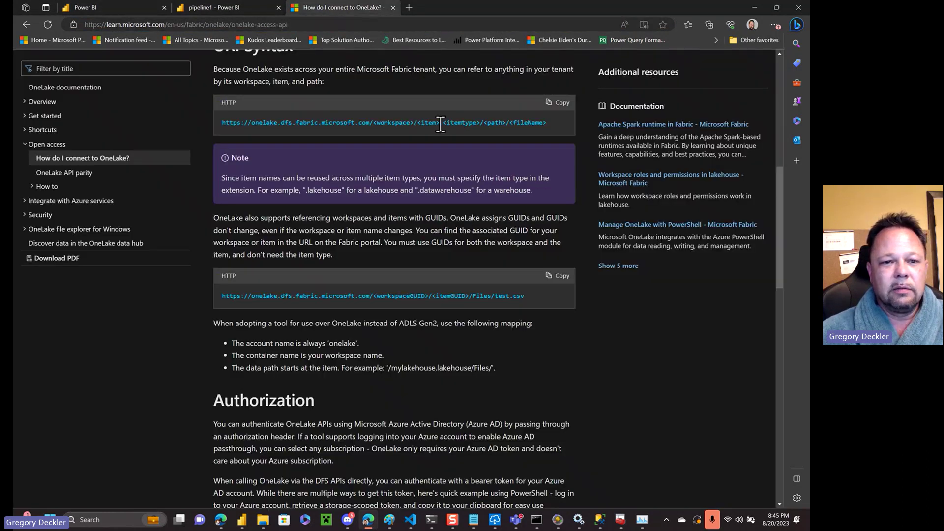
scroll(440, 124, "up", 7)
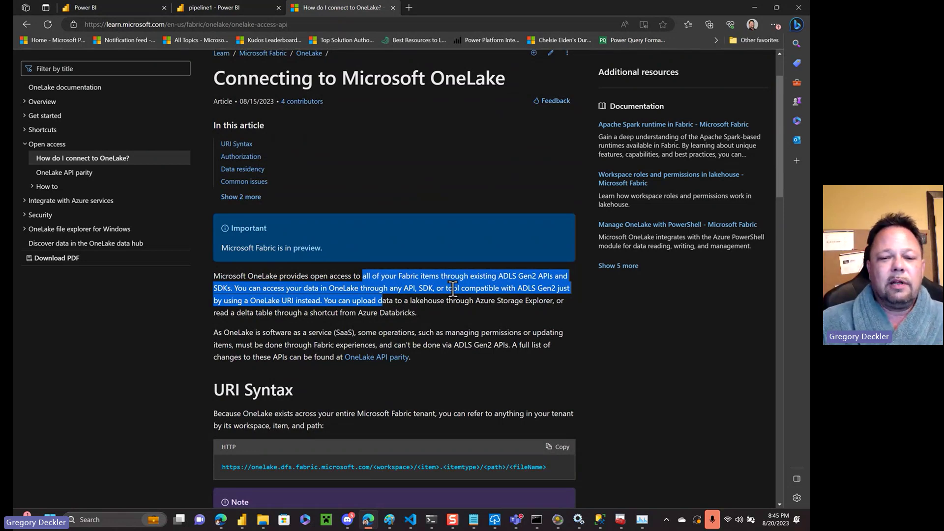
left_click(384, 288)
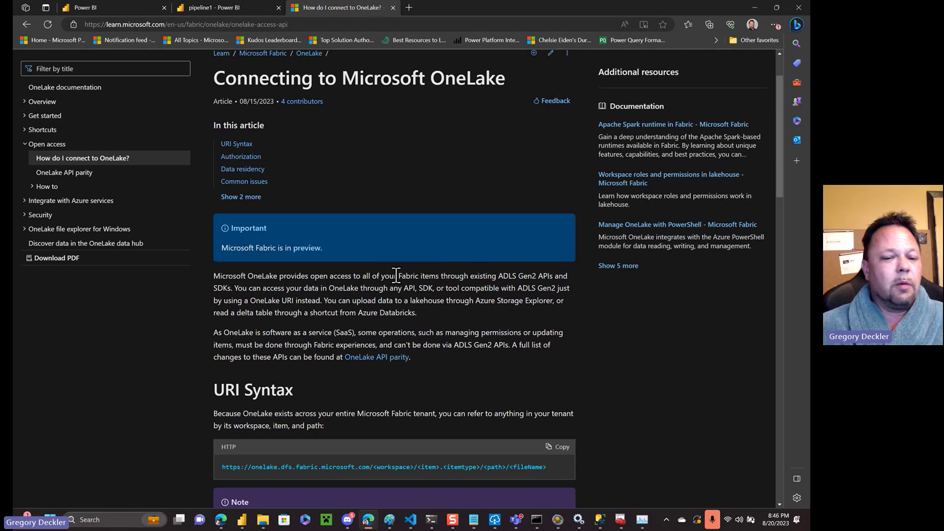
left_click_drag(396, 276, 439, 275)
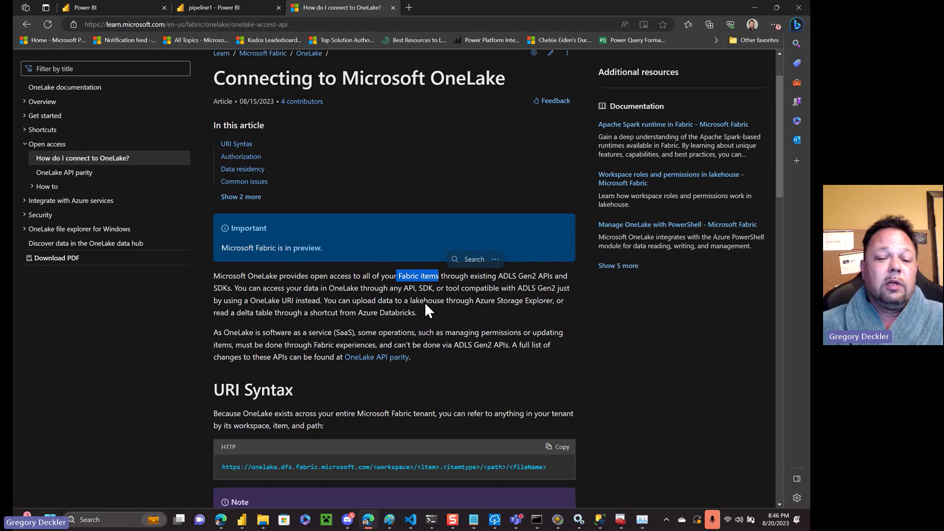
left_click(421, 281)
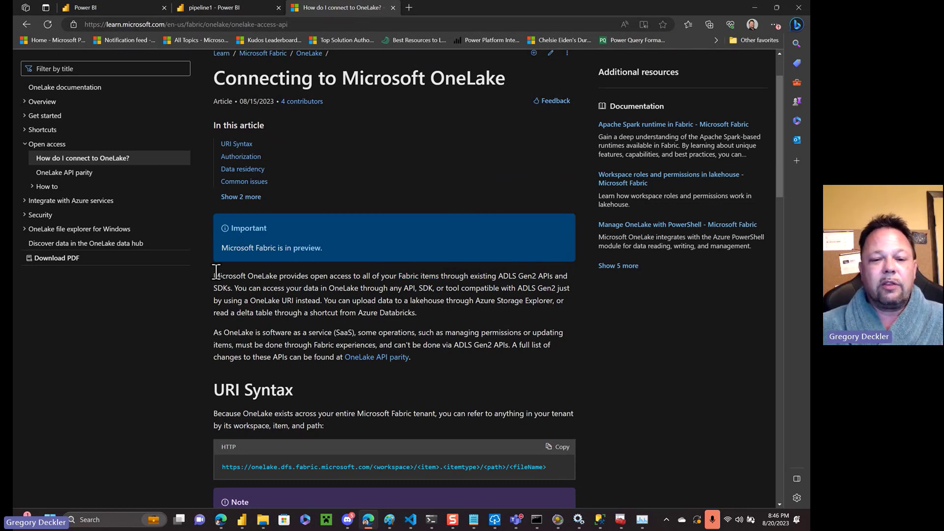
left_click_drag(214, 276, 425, 276)
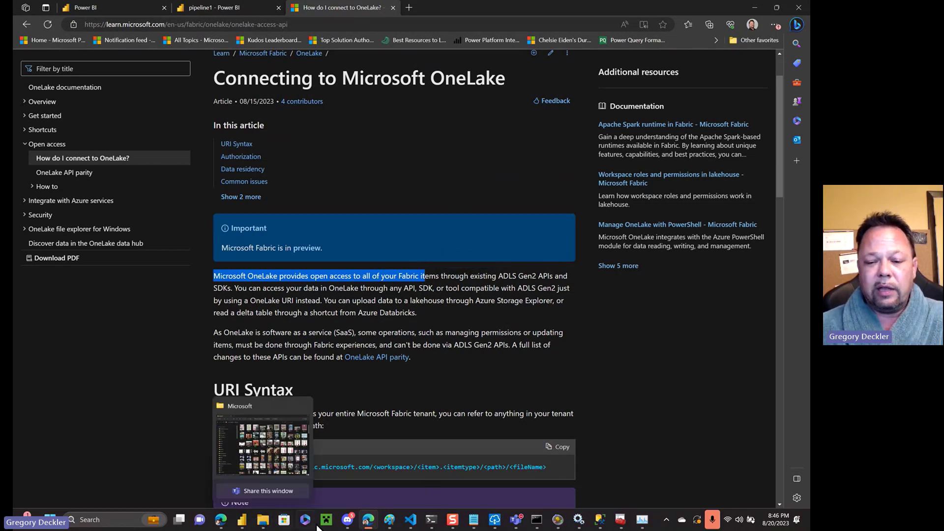
left_click(223, 522)
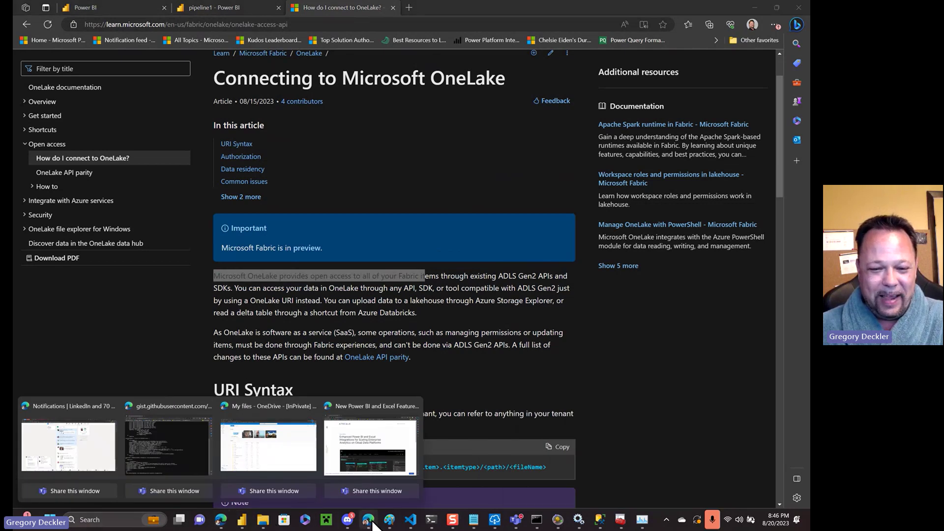
mouse_move(371, 524)
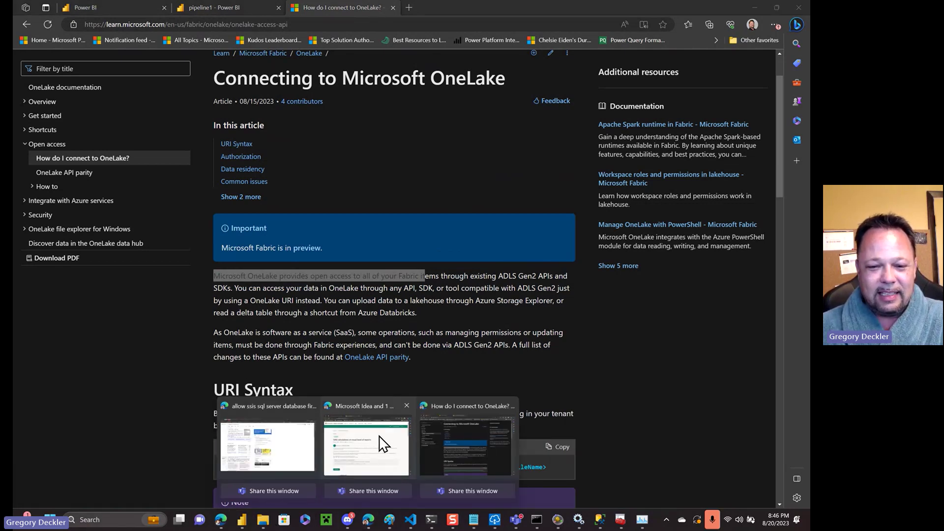
left_click(461, 430)
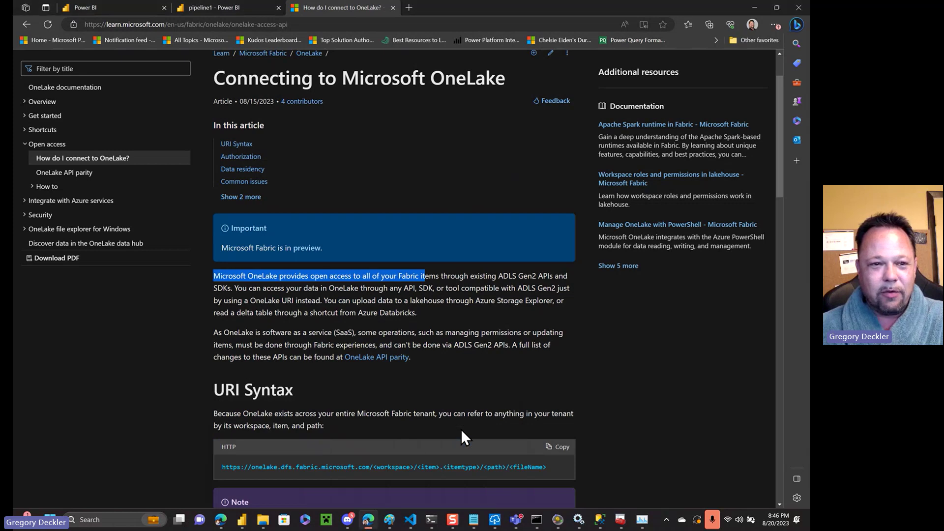
Return to Power BI in the browser, switch to the AtScale3 workspace and open its Customer Dimension DW warehouse.
left_click(133, 10)
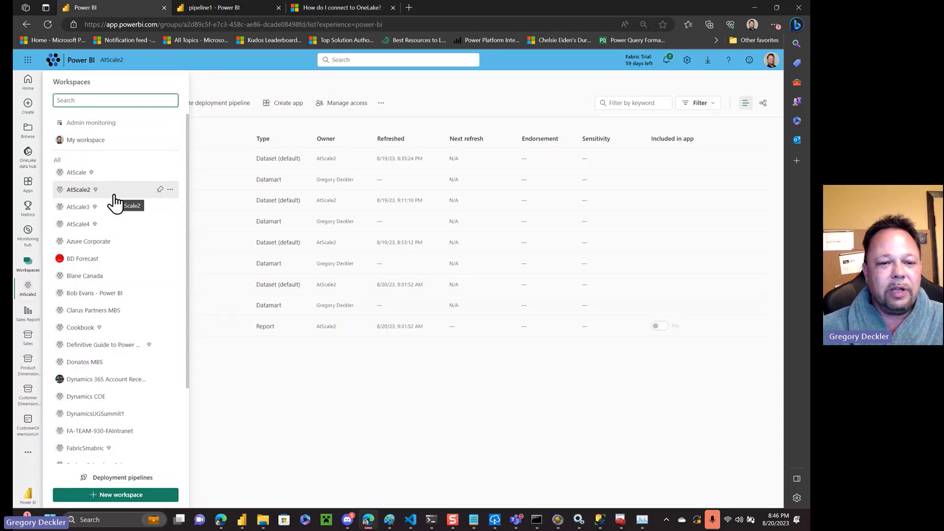
left_click(206, 314)
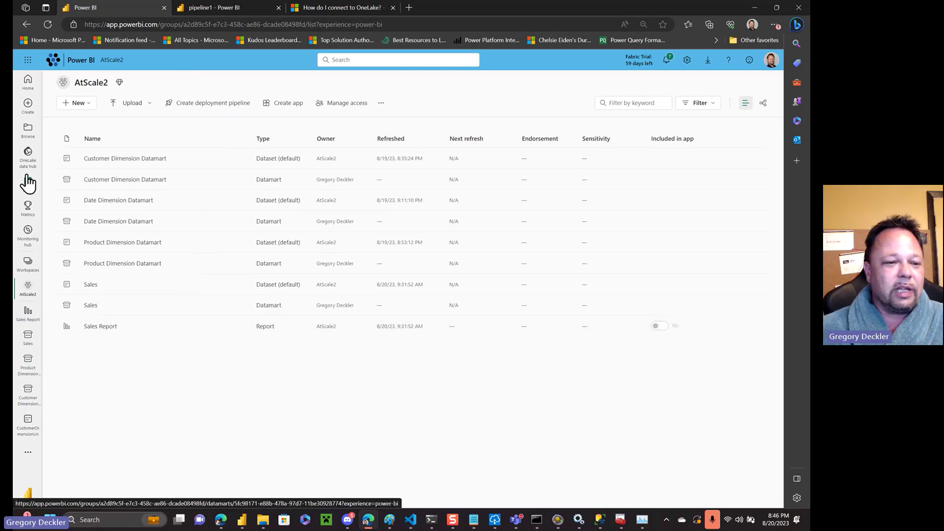
left_click(30, 270)
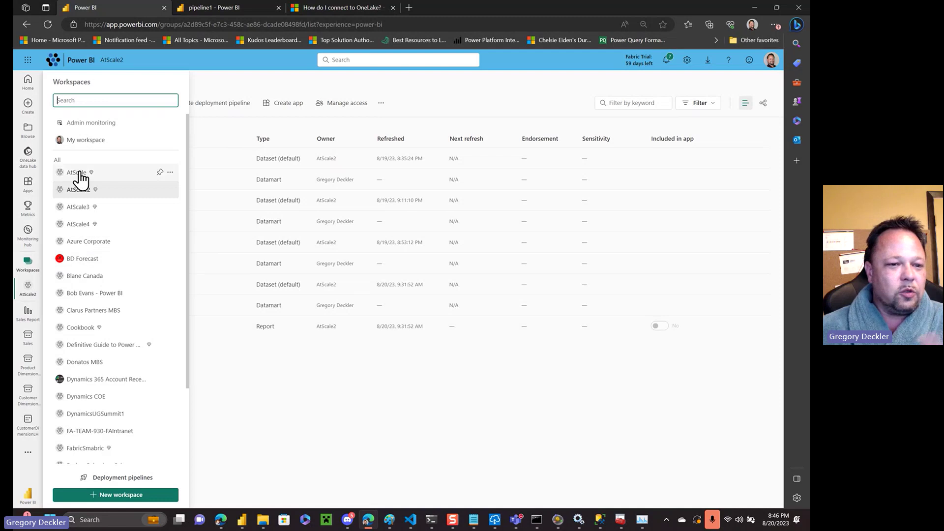
left_click(81, 209)
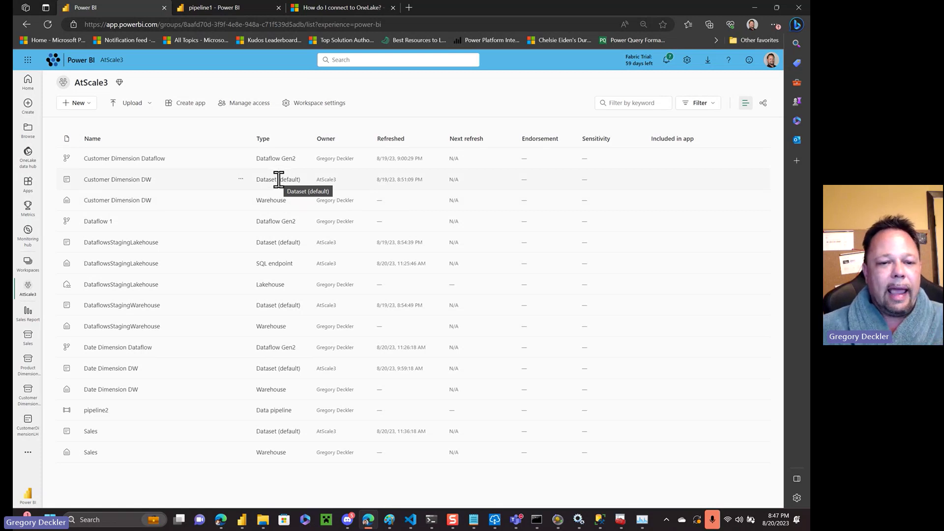
left_click(126, 202)
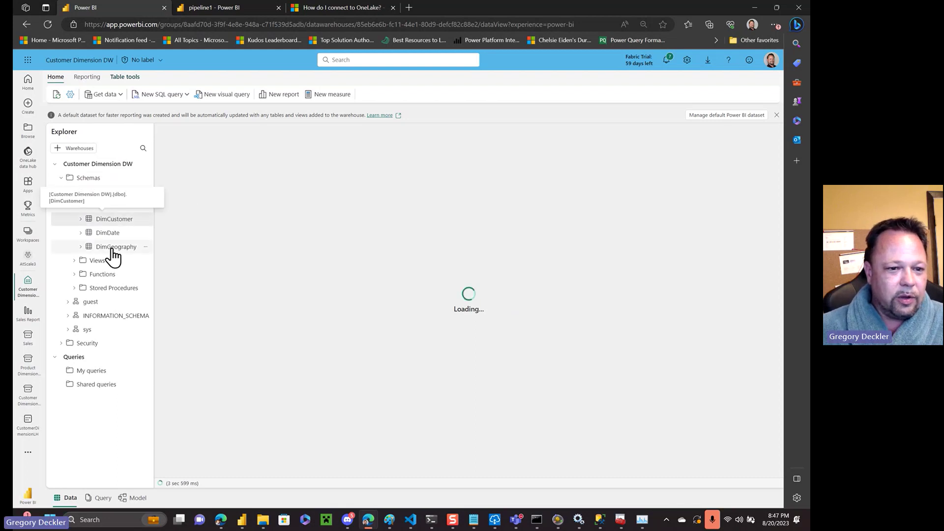
left_click(120, 98)
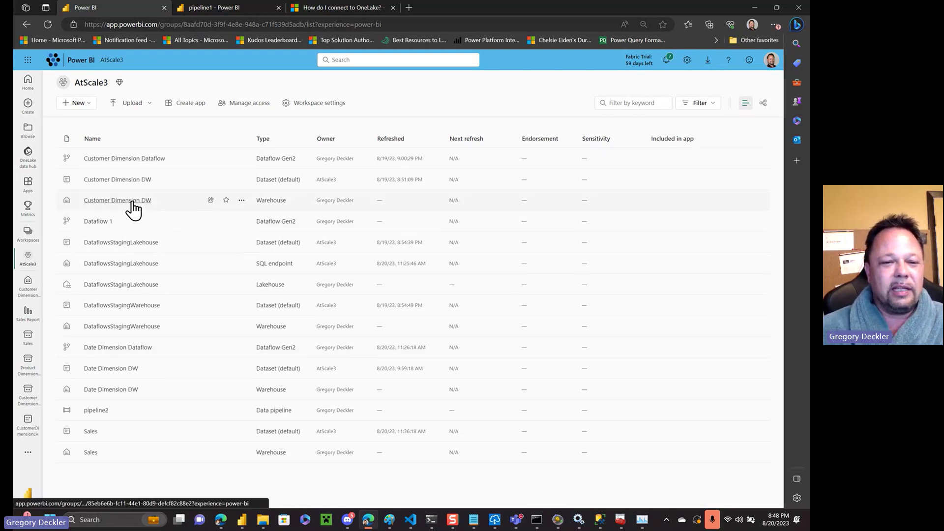
Examine the options of the Customer Dimension DW default dataset and the same-named warehouse's model layout, returning to the AtScale3 workspace.
left_click(121, 180)
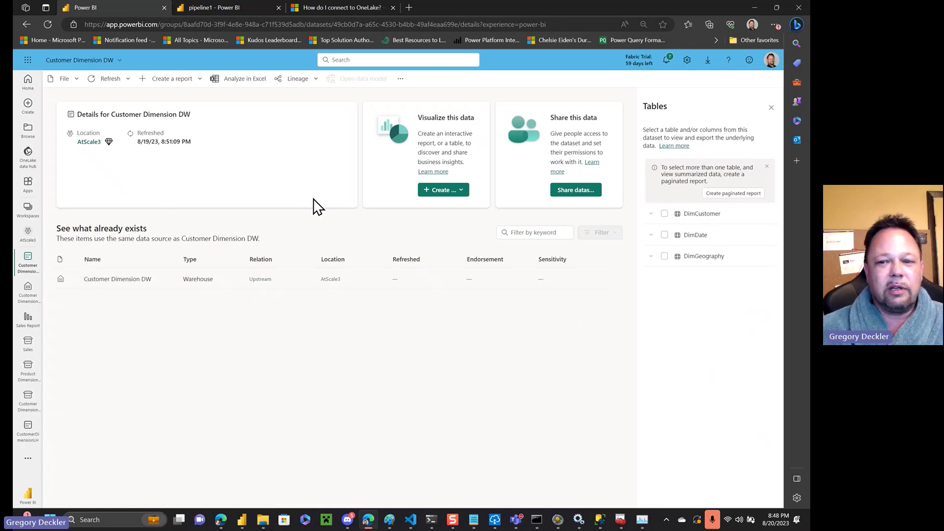
left_click(401, 78)
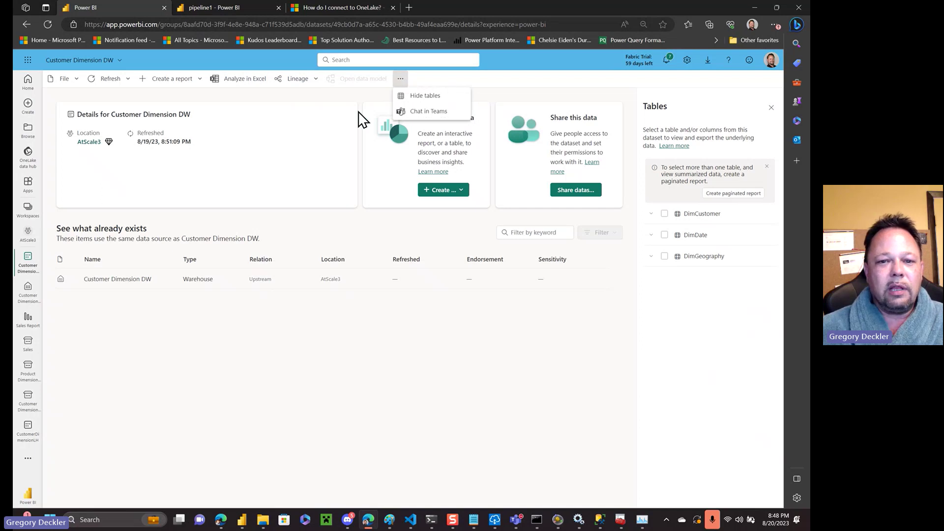
left_click(64, 80)
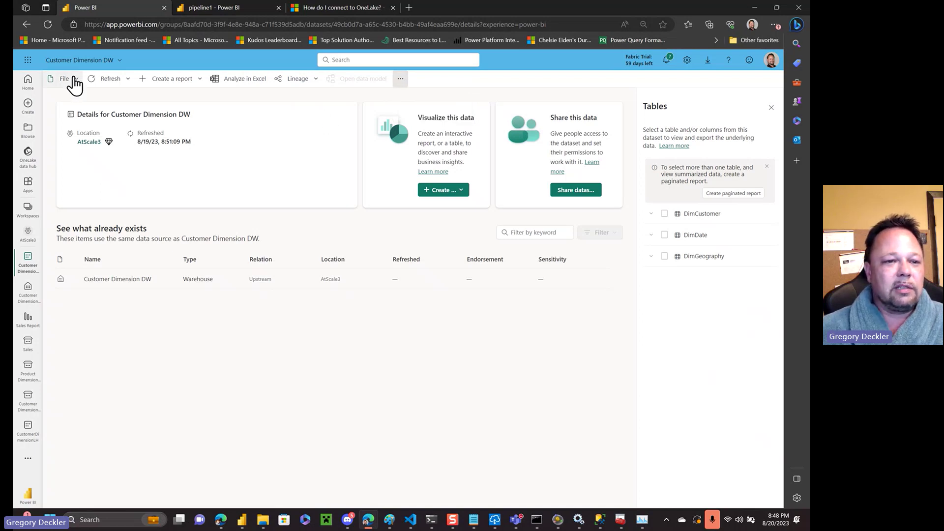
left_click(238, 139)
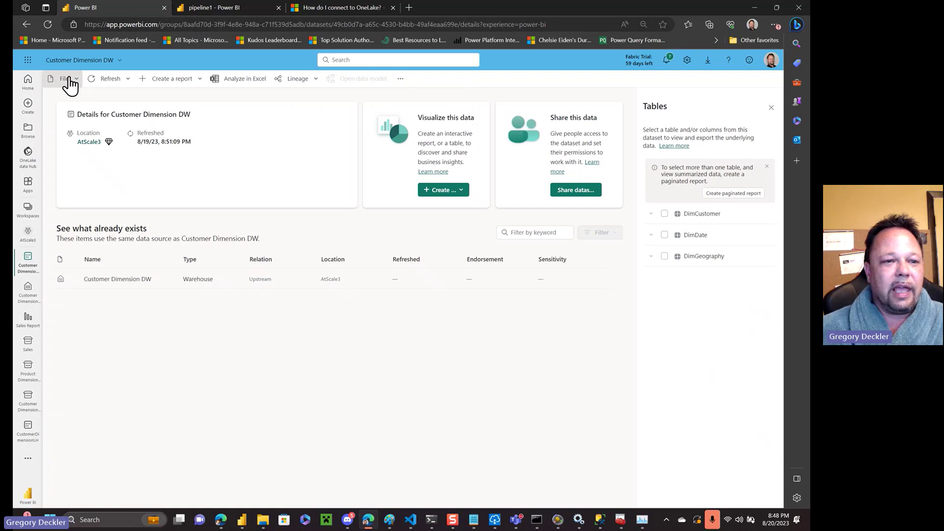
left_click(23, 28)
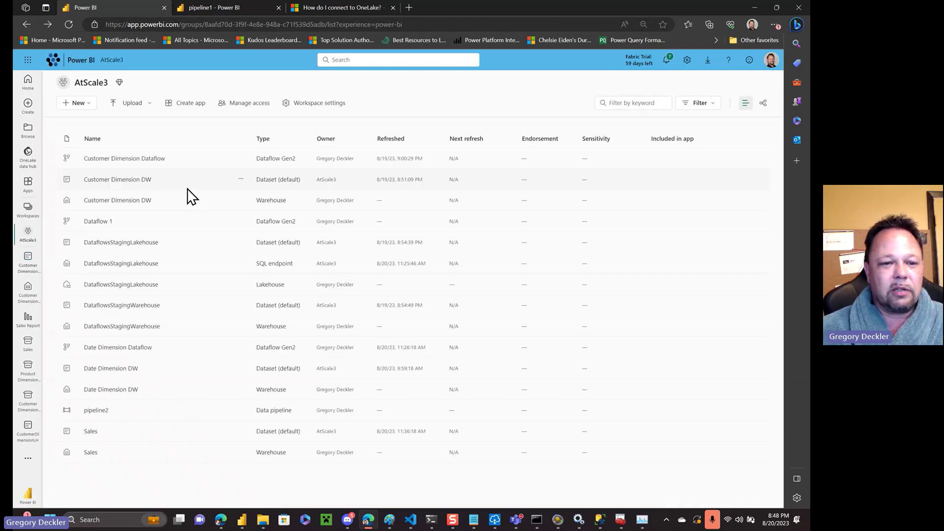
left_click(139, 207)
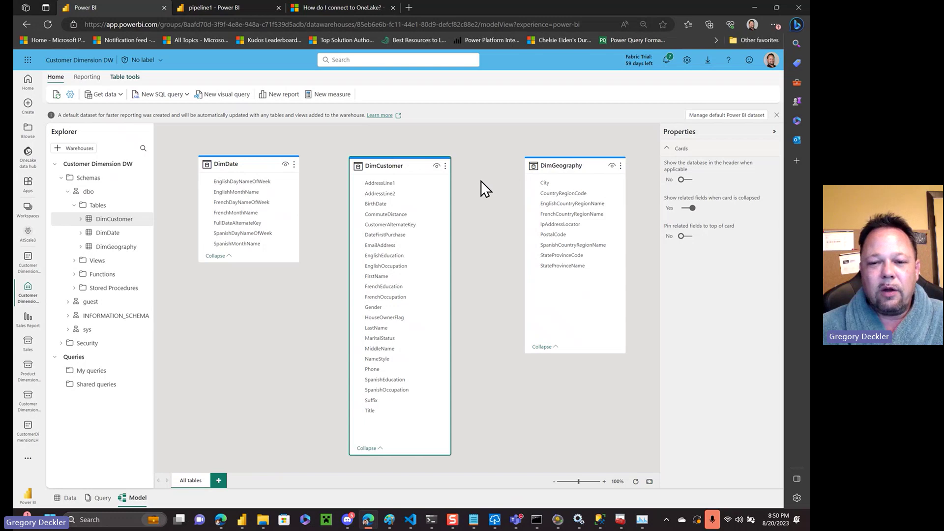
left_click(27, 235)
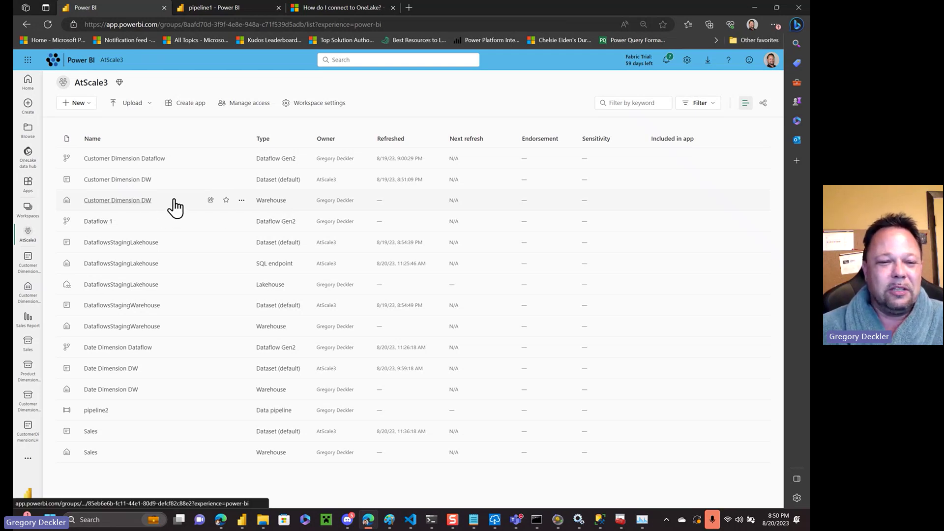
Inspect the DimCustomer query in the Customer Dimension Dataflow, and close the dataflow to return to the AtScale3 workspace.
left_click(150, 159)
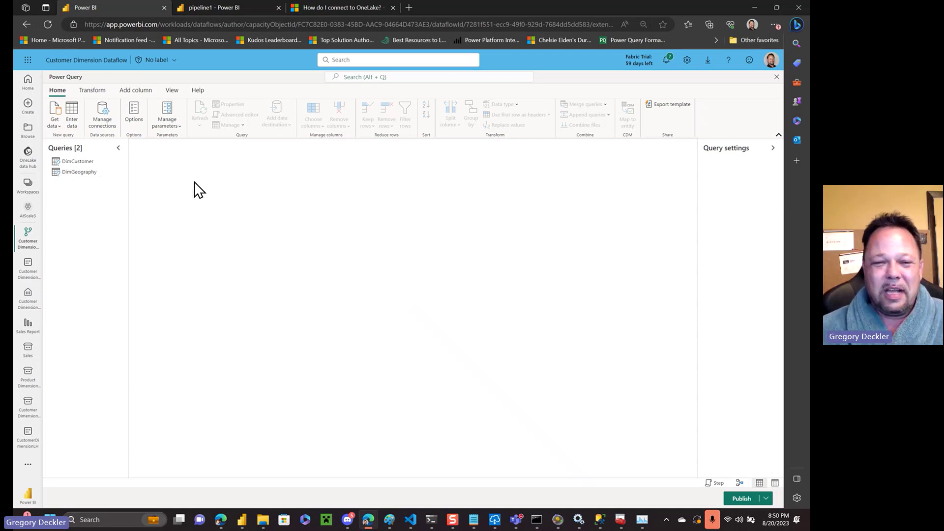
left_click(77, 162)
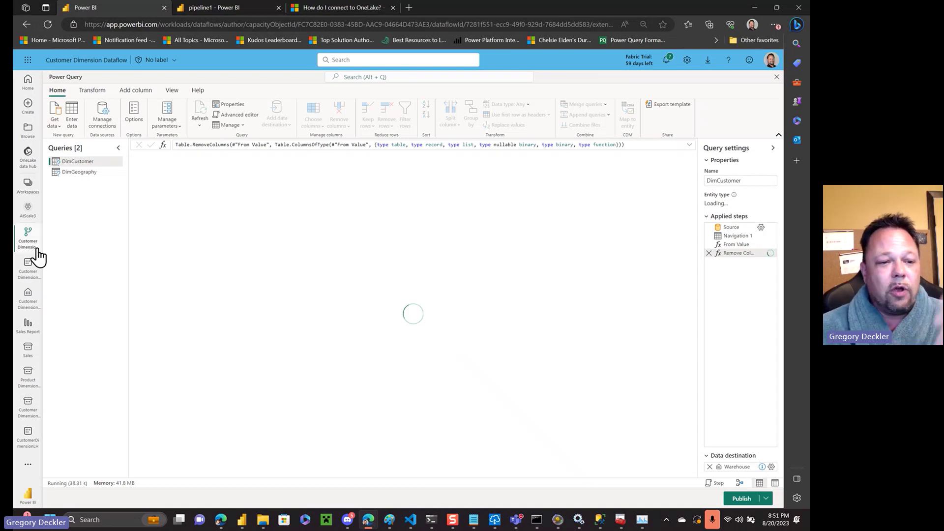
left_click(28, 218)
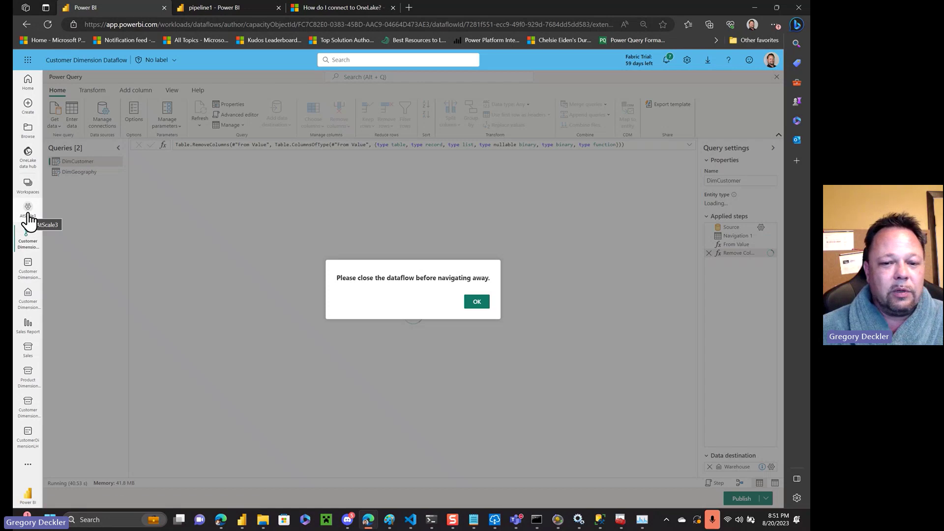
left_click(476, 302)
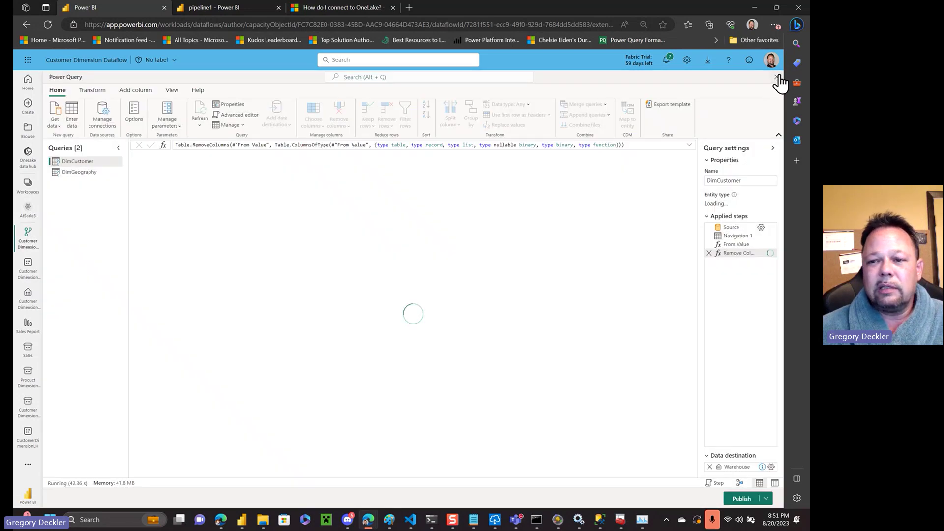
left_click(778, 77)
left_click(418, 295)
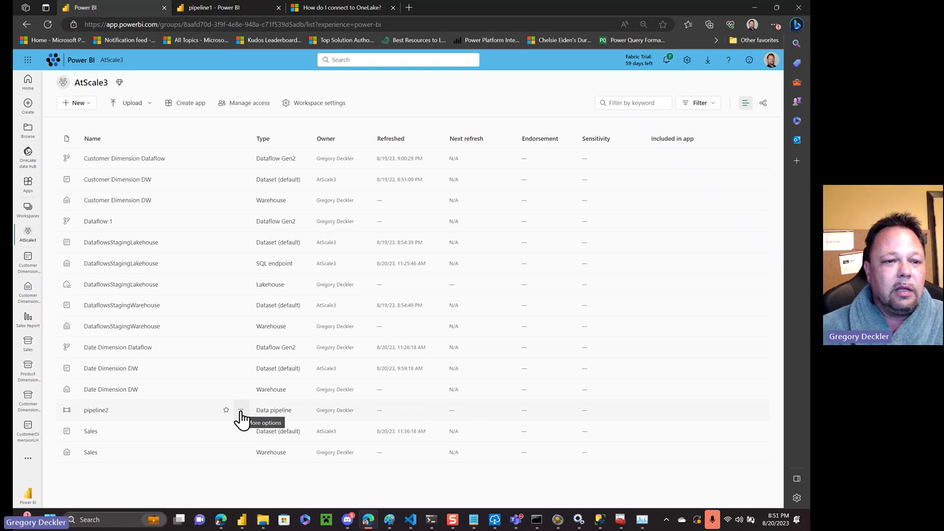
Create a new data pipeline named pipeline3 from the Customer Dimension DW warehouse.
left_click(139, 202)
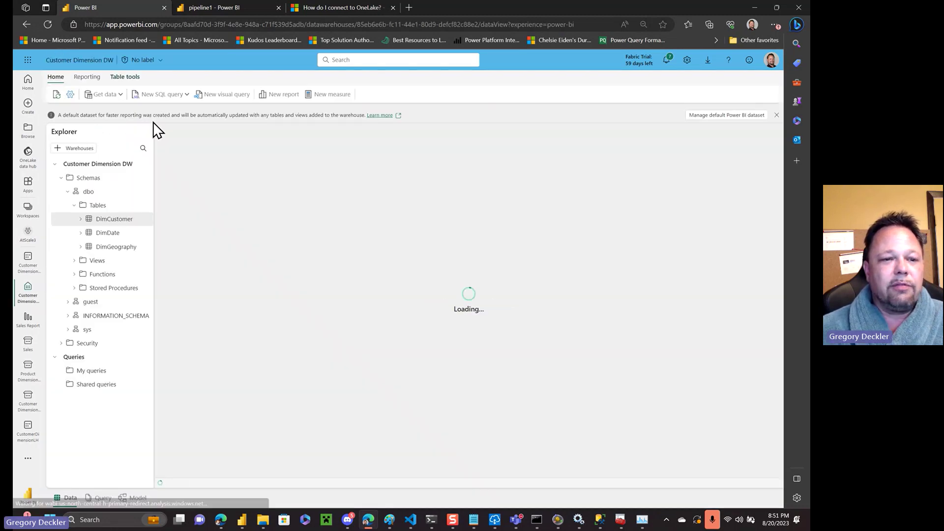
left_click(117, 97)
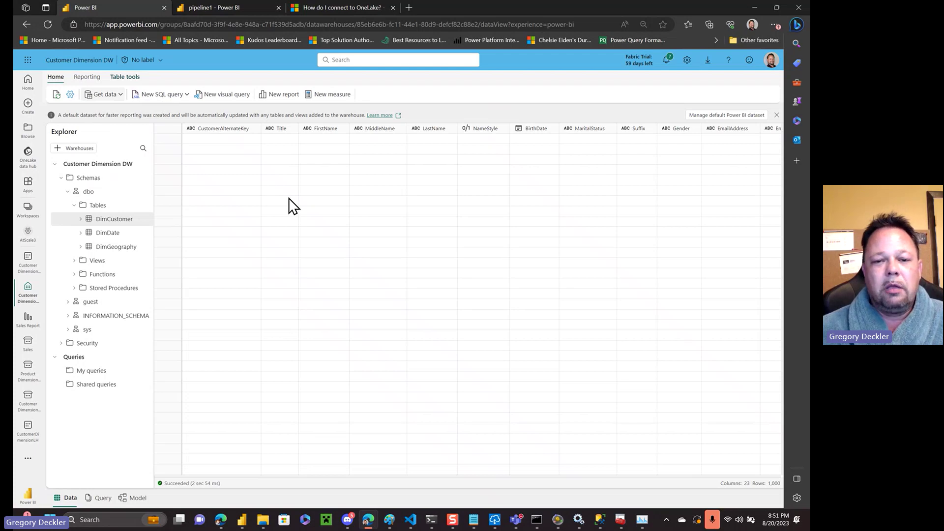
left_click(121, 94)
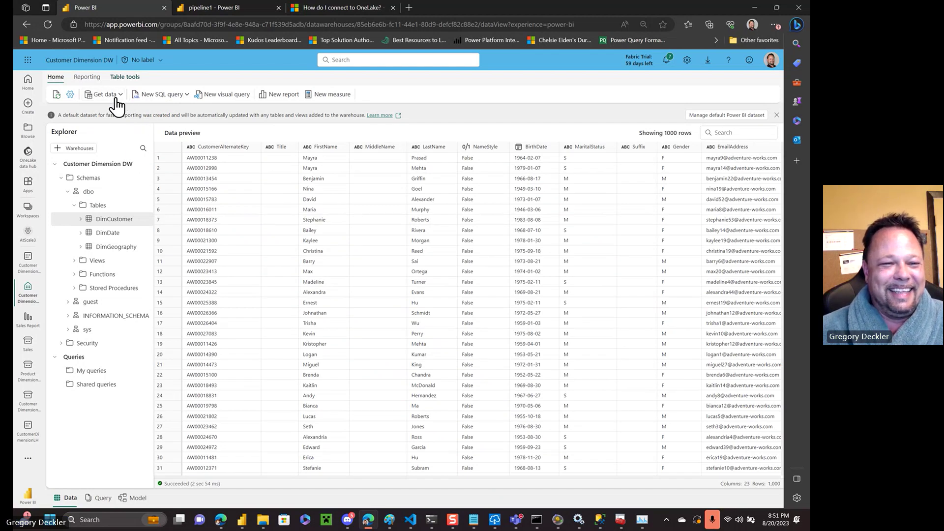
left_click(120, 97)
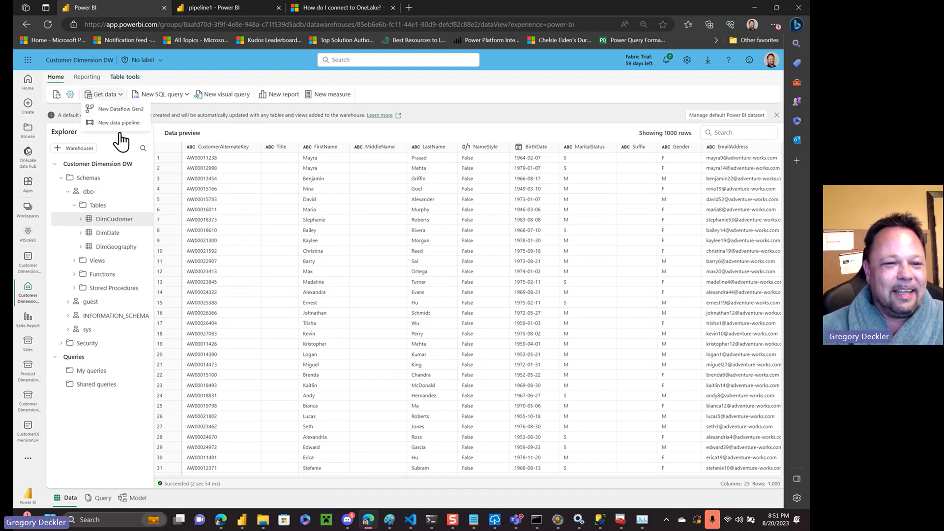
left_click(120, 125)
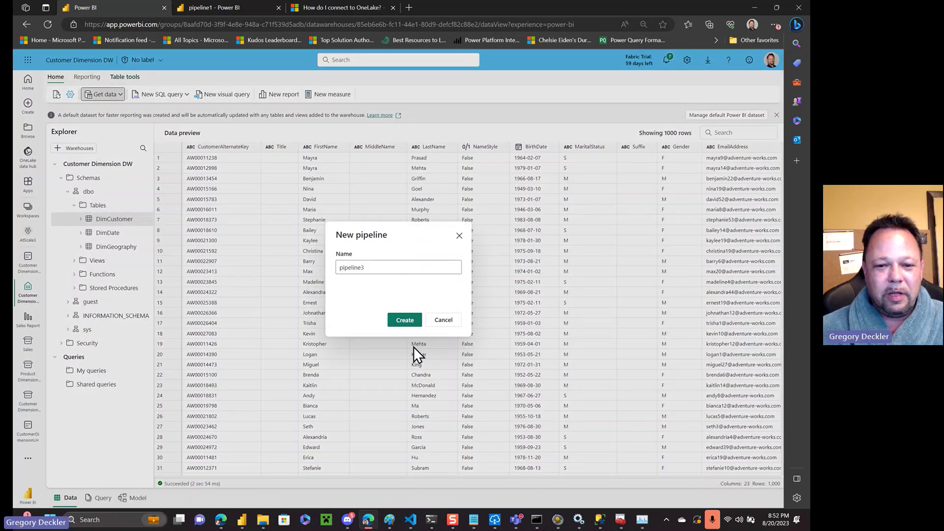
left_click(406, 326)
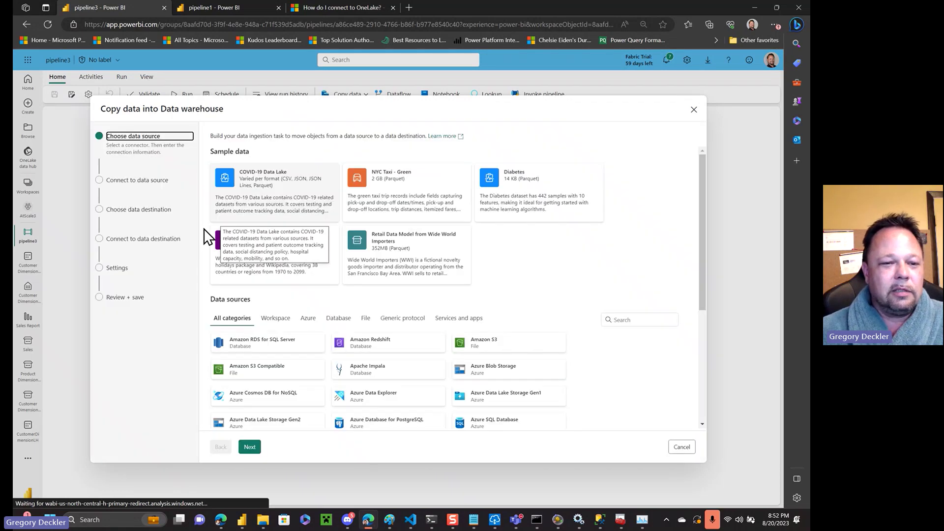
Try to use SQL server as the copy data source with the existing AdventureWorksDW2019 connection.
scroll(421, 246, "down", 4)
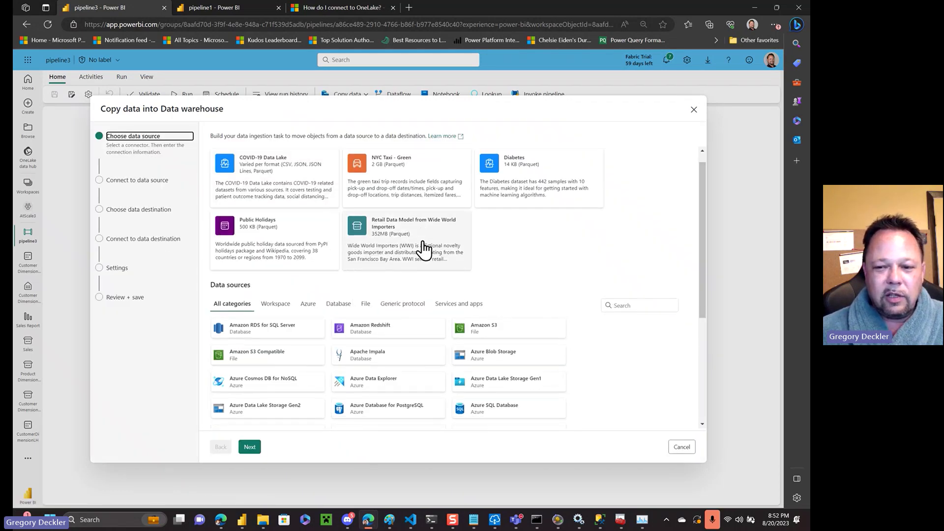
scroll(394, 264, "down", 1)
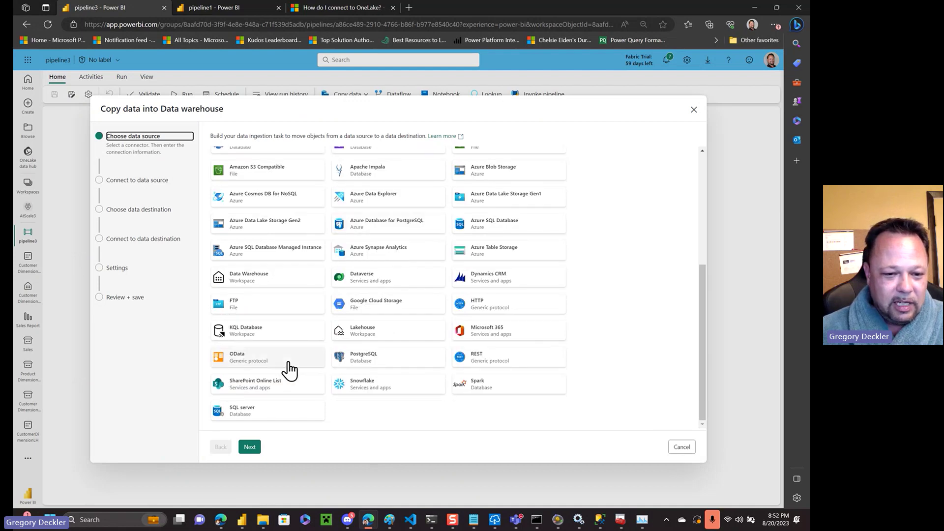
left_click(273, 419)
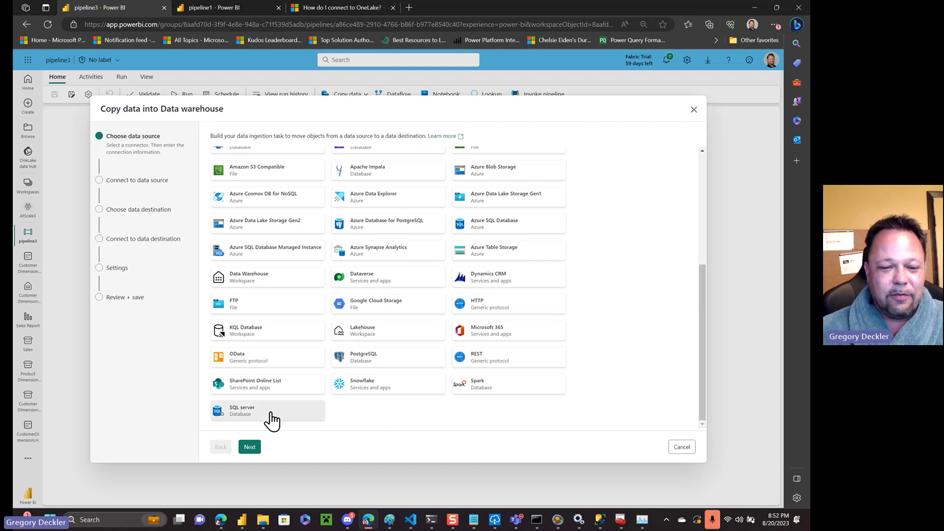
left_click(250, 447)
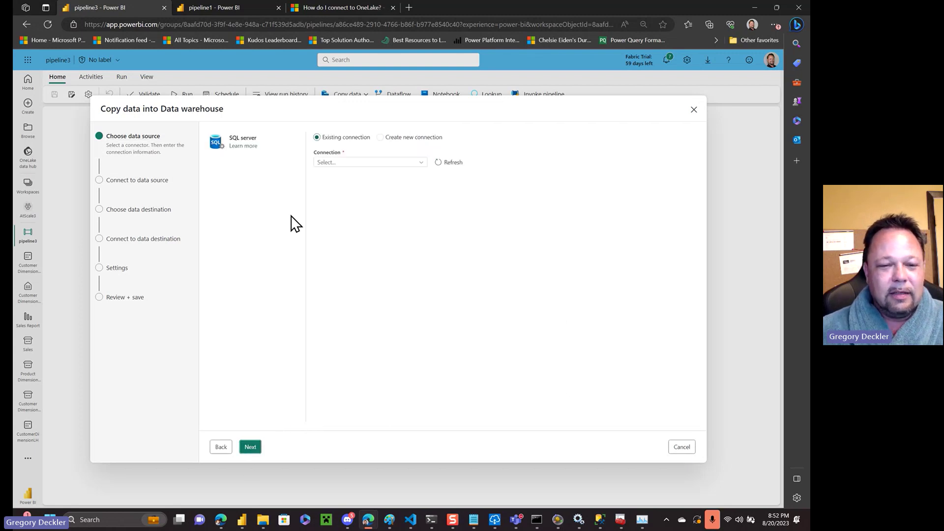
left_click(421, 163)
left_click(390, 193)
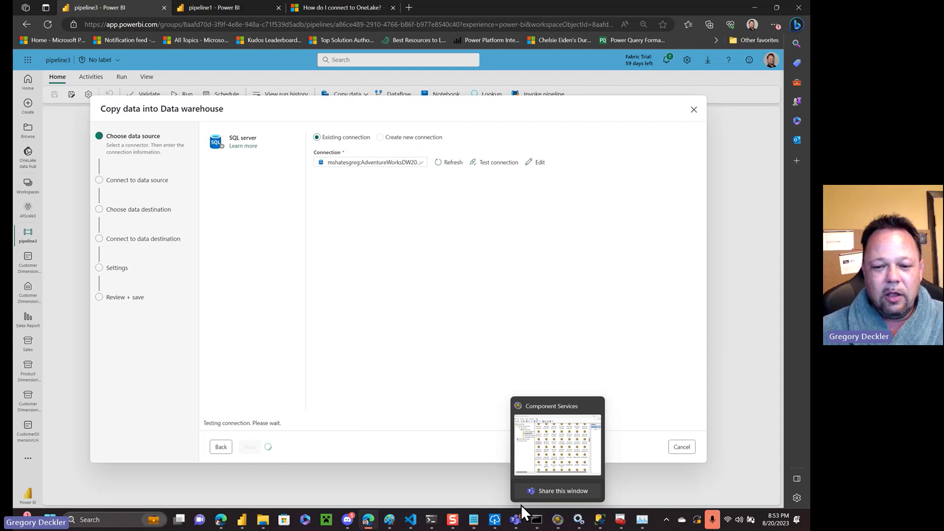
Review the firewall rule commands in Command Prompt and the Microsoft SQL Server Integration Services 15.0 security permissions in Component Services.
left_click(482, 472)
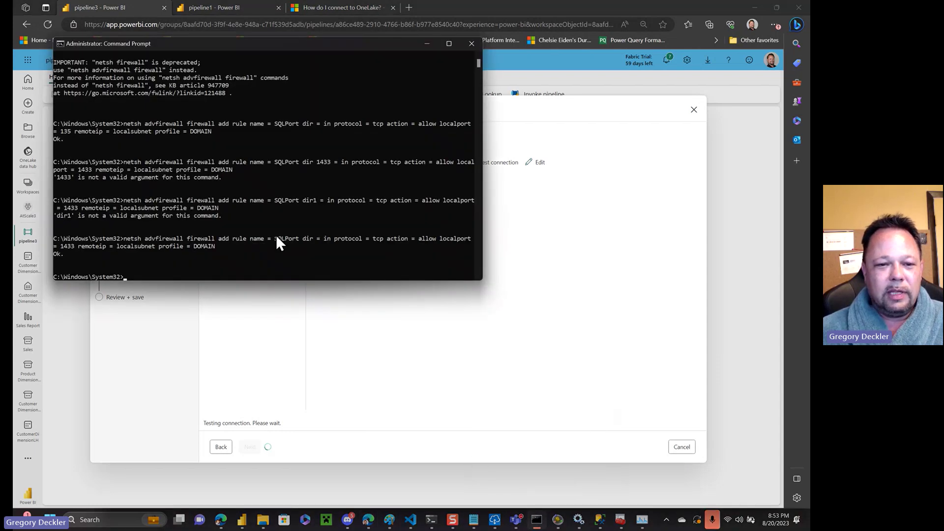
left_click(425, 44)
left_click(558, 519)
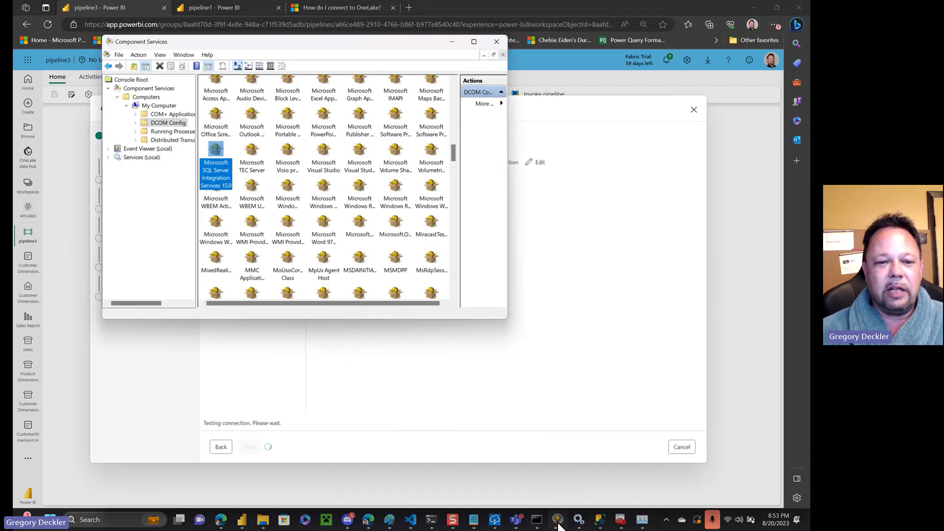
right_click(213, 151)
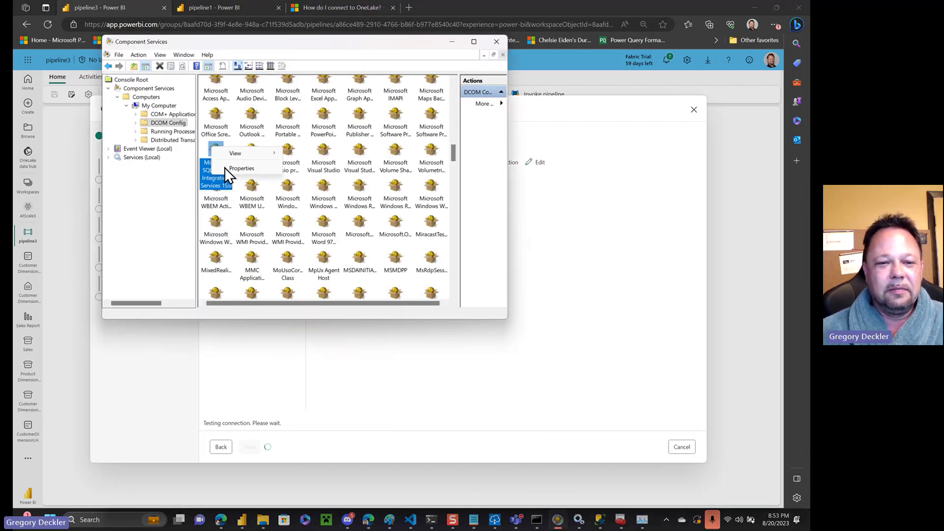
left_click(226, 169)
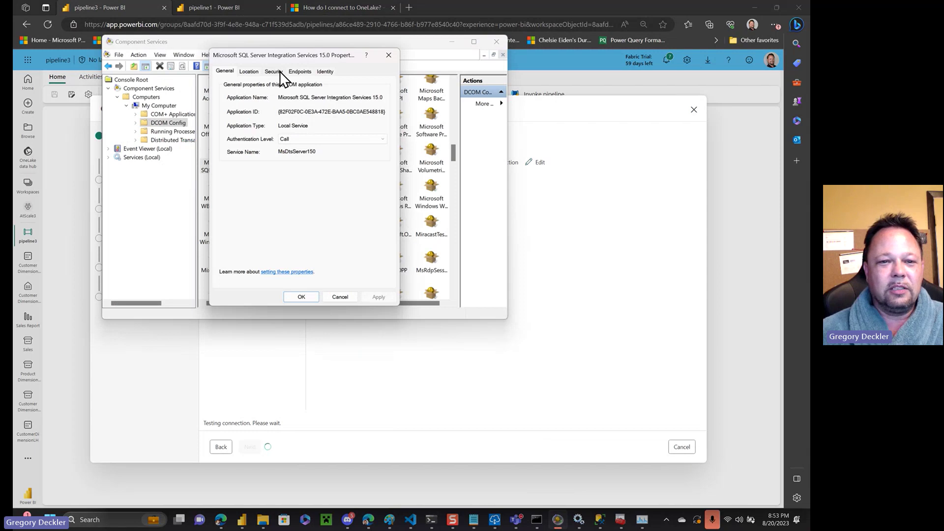
left_click(276, 72)
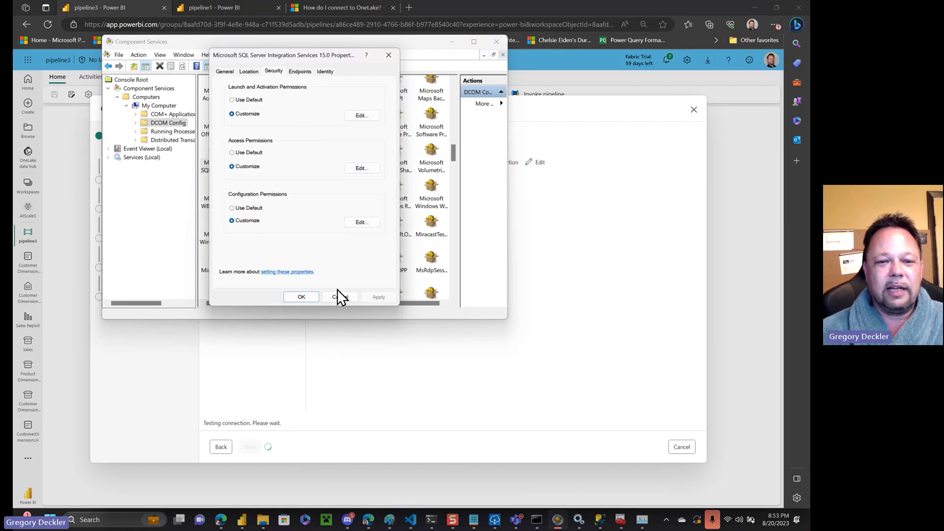
left_click(310, 299)
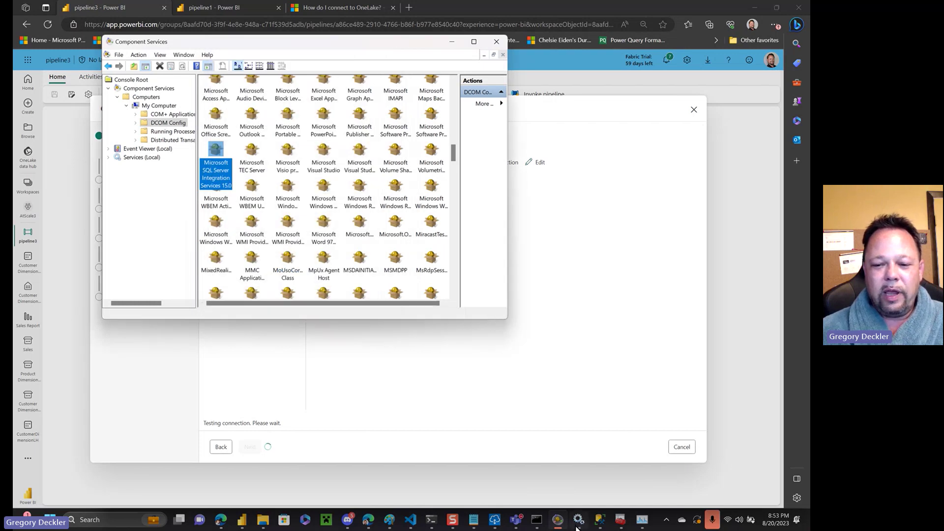
Switch to SQL Server Management Studio and check the package folders of the Integration Services server.
mouse_move(601, 525)
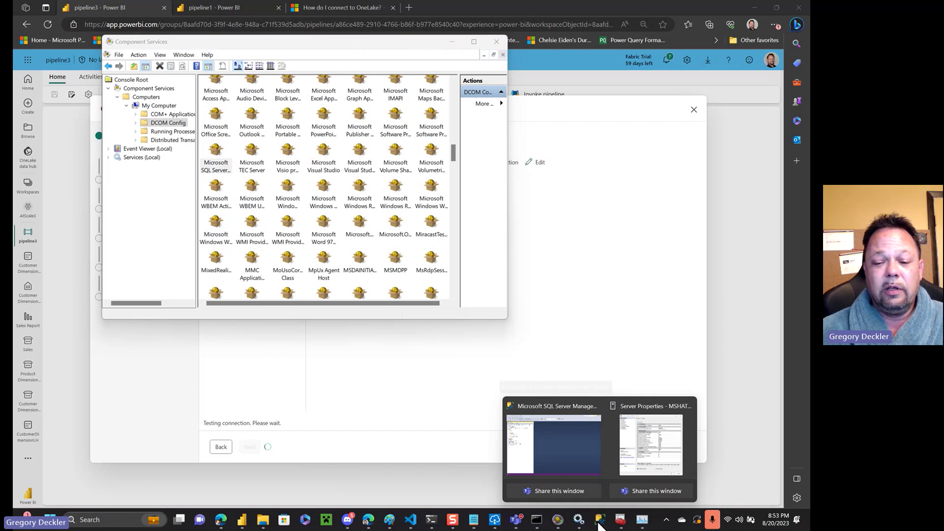
left_click(586, 439)
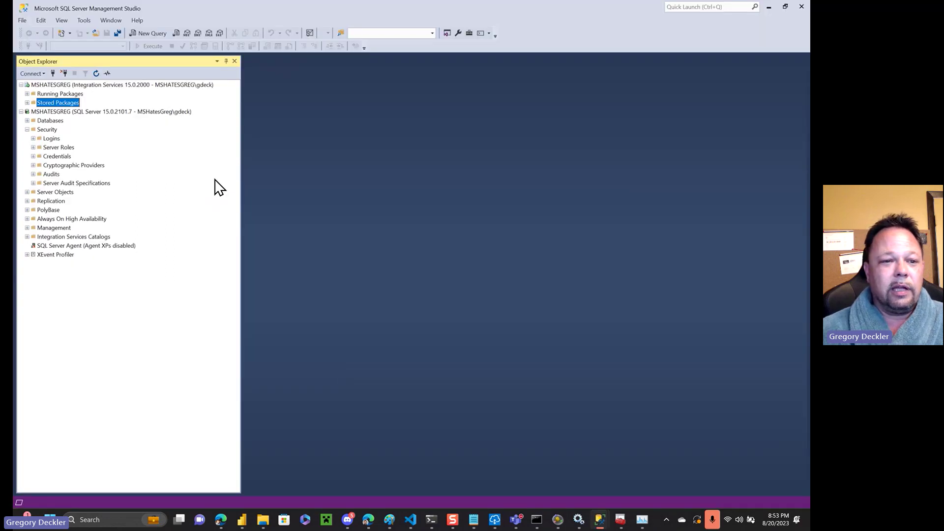
left_click(48, 88)
left_click(65, 93)
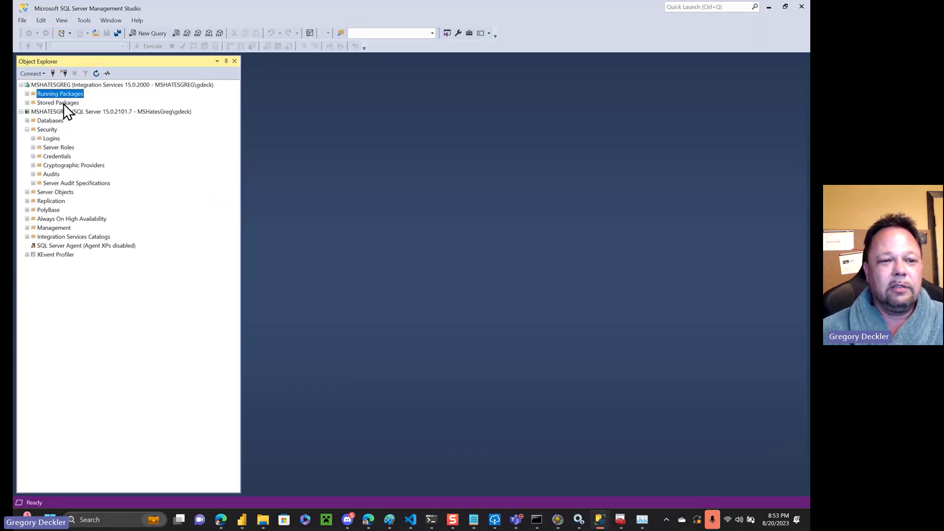
Check the MSSQLSERVER protocols in SQL Server Configuration Manager, and minimize the open windows to return to the browser.
left_click(642, 521)
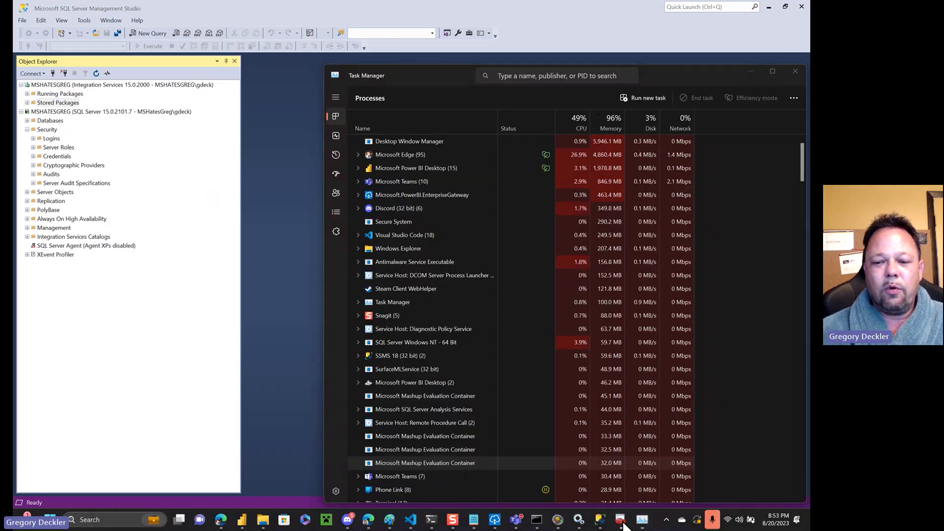
left_click(620, 520)
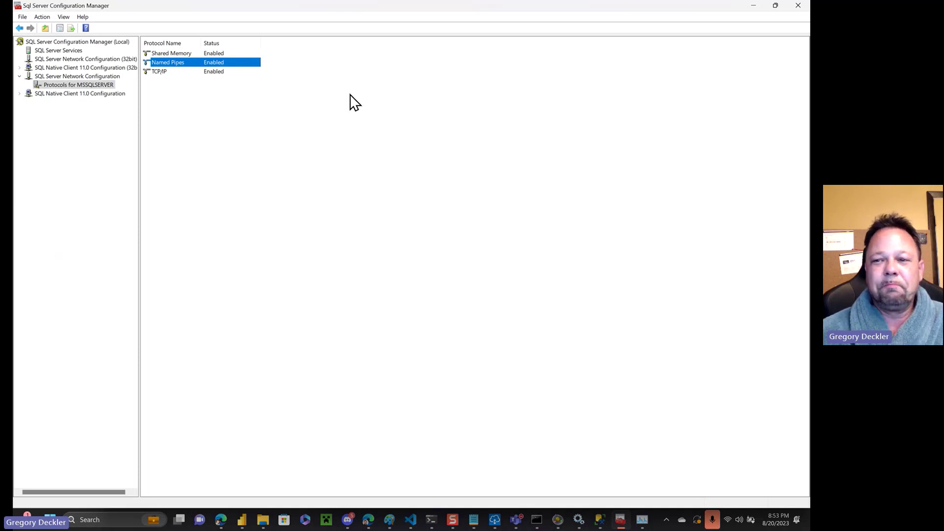
left_click(754, 6)
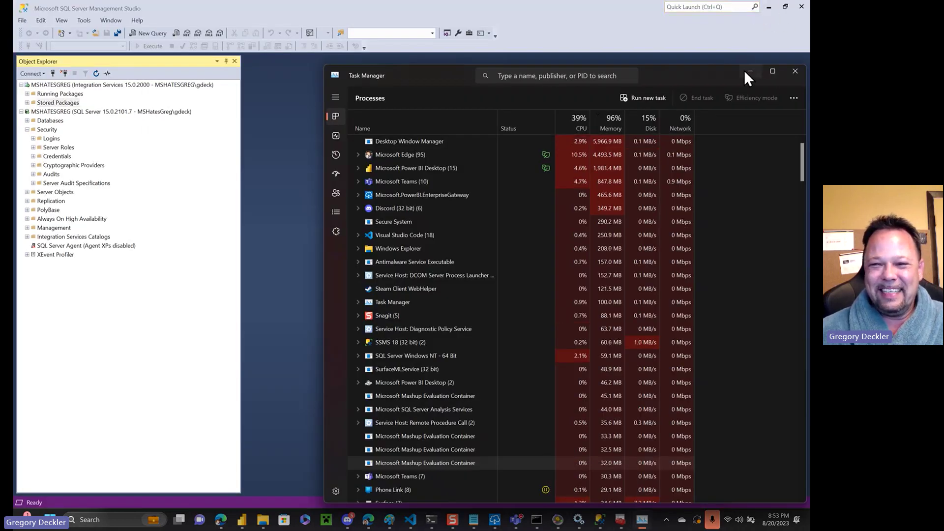
left_click(748, 74)
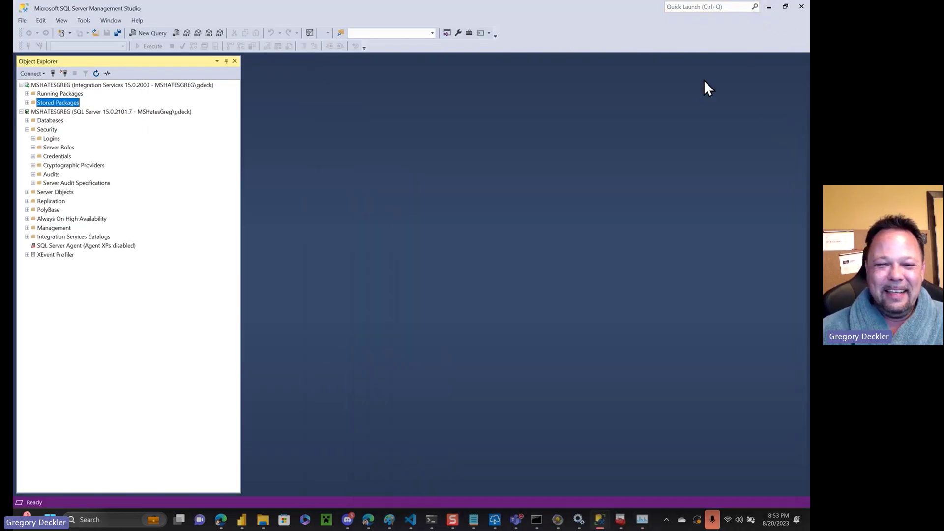
left_click(769, 7)
left_click(457, 45)
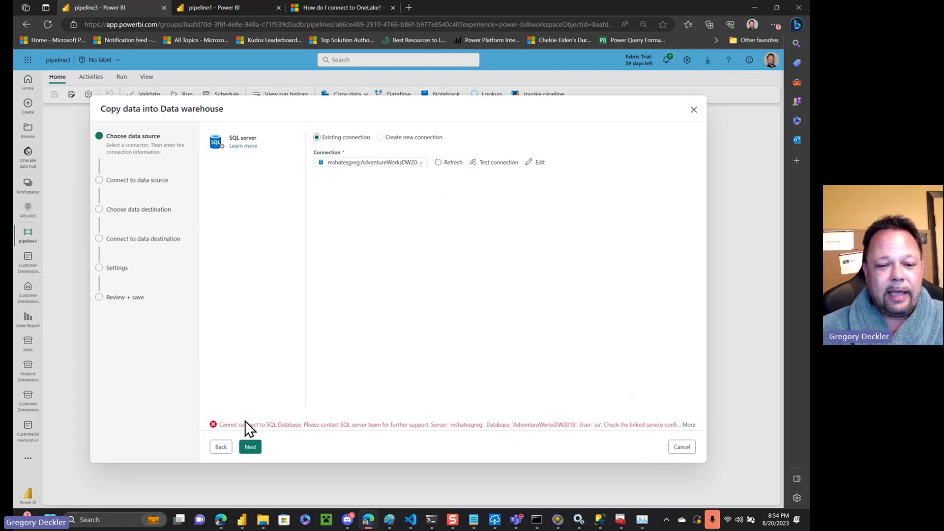
Read the full details of the SQL connection error, and cancel the copy data setup.
left_click(688, 426)
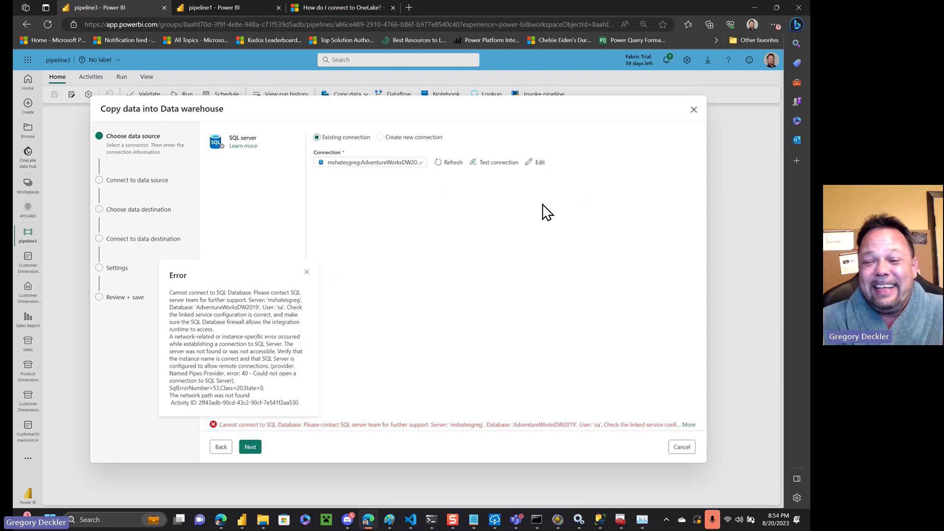
left_click(523, 263)
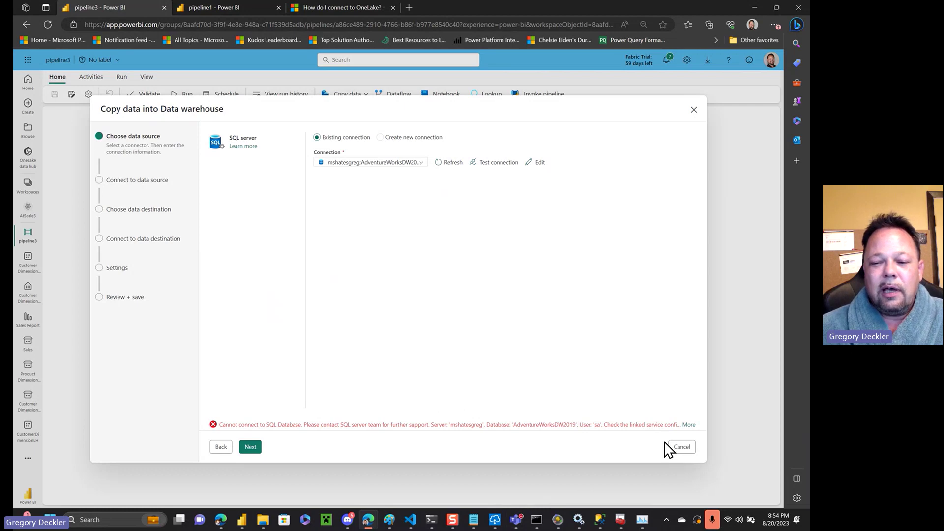
left_click(681, 447)
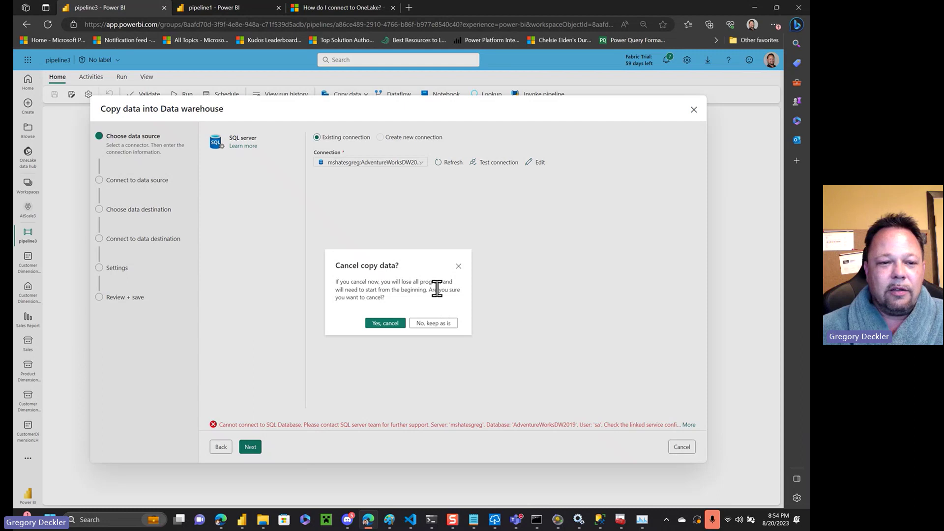
left_click(386, 324)
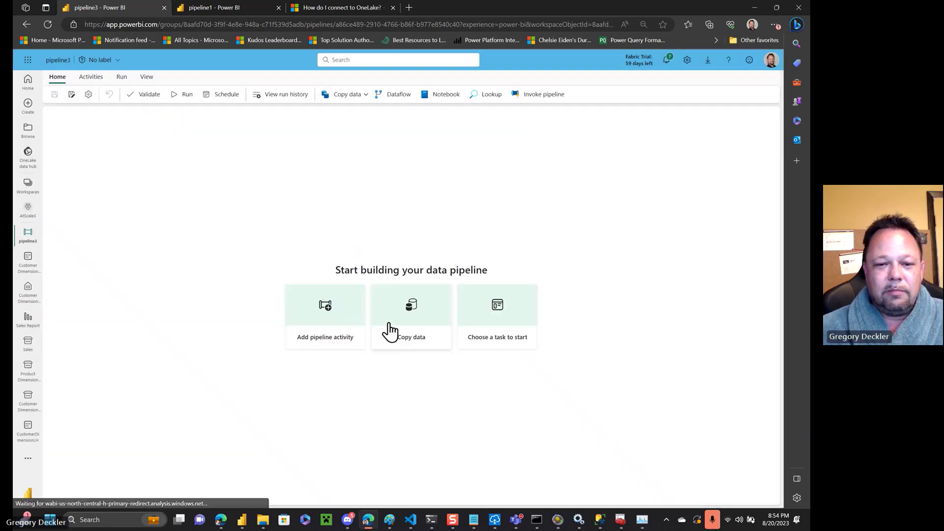
Leave pipeline3, switch to the AtScale4 workspace and open its CustomerDimensionLH lakehouse.
left_click(27, 209)
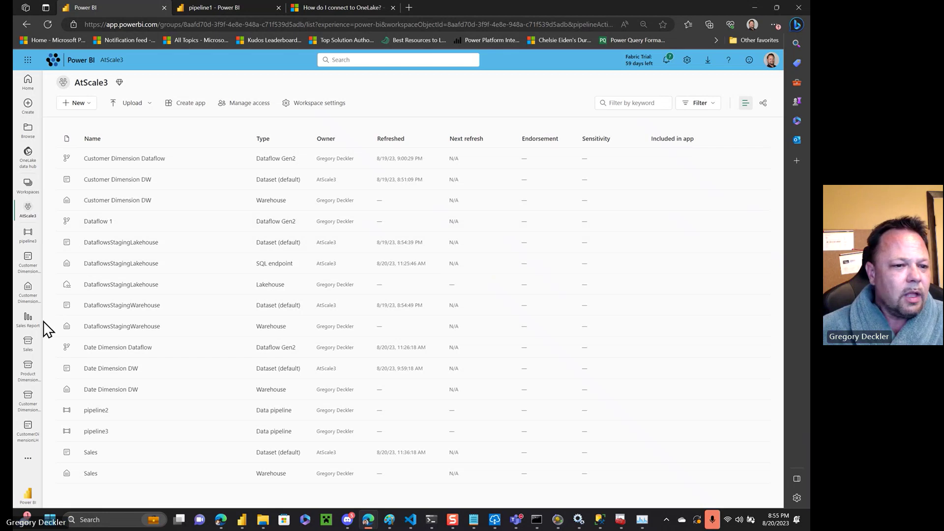
left_click(28, 187)
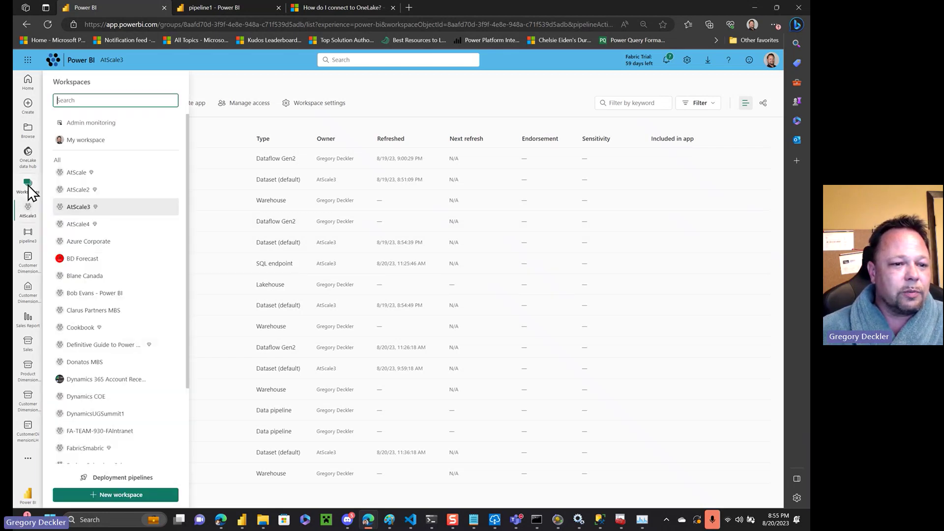
left_click(85, 225)
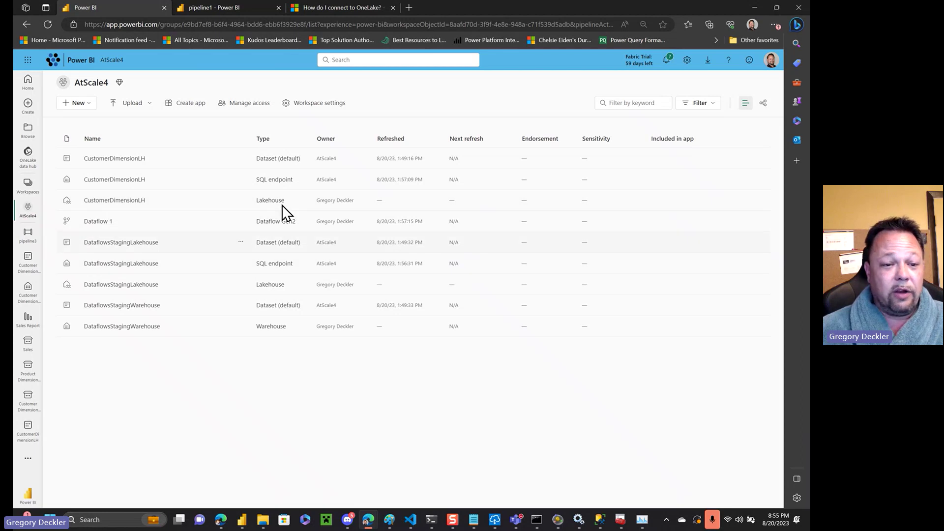
left_click(124, 202)
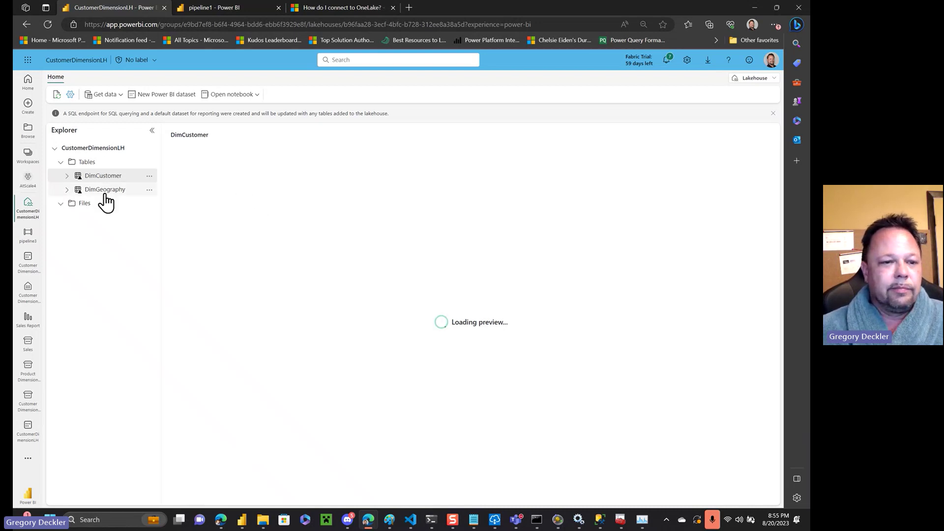
Examine the columns of the DimCustomer and DimGeography tables in the lakehouse along with the DimCustomer data preview.
left_click(67, 176)
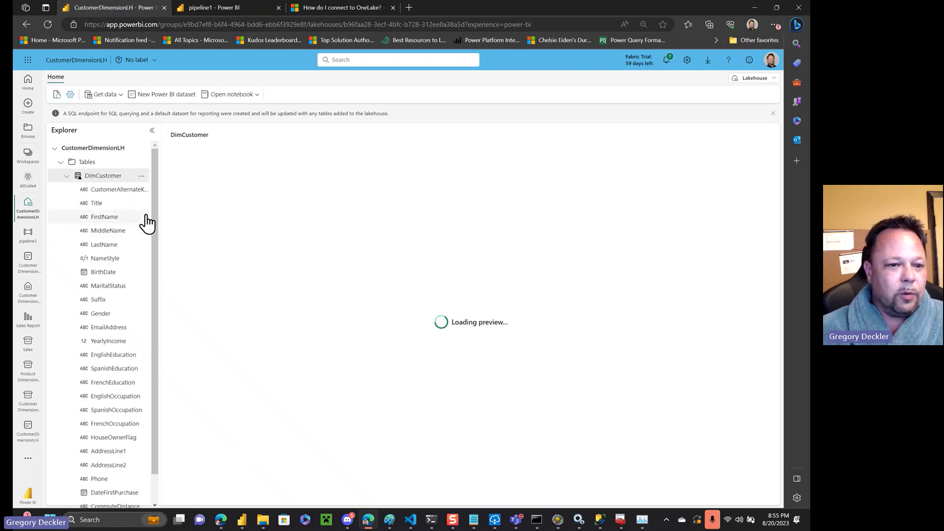
left_click_drag(160, 214, 231, 221)
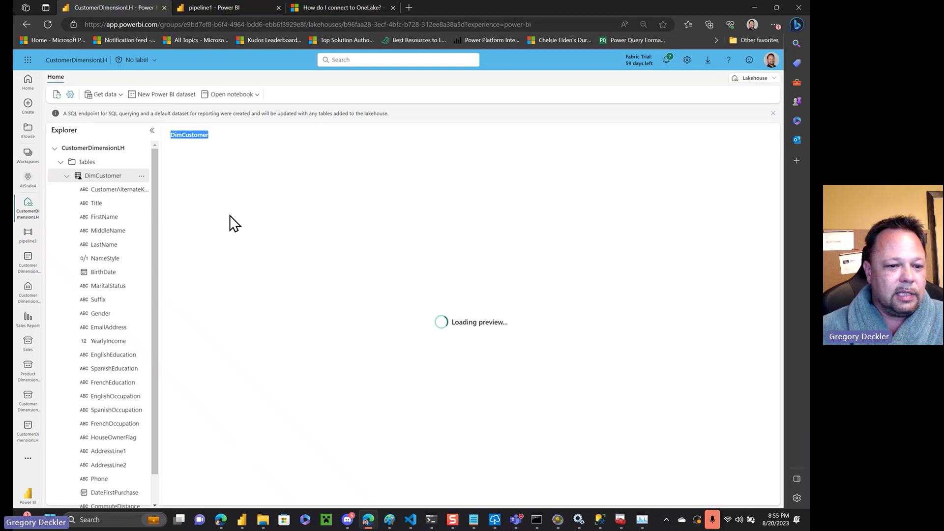
scroll(117, 238, "down", 1)
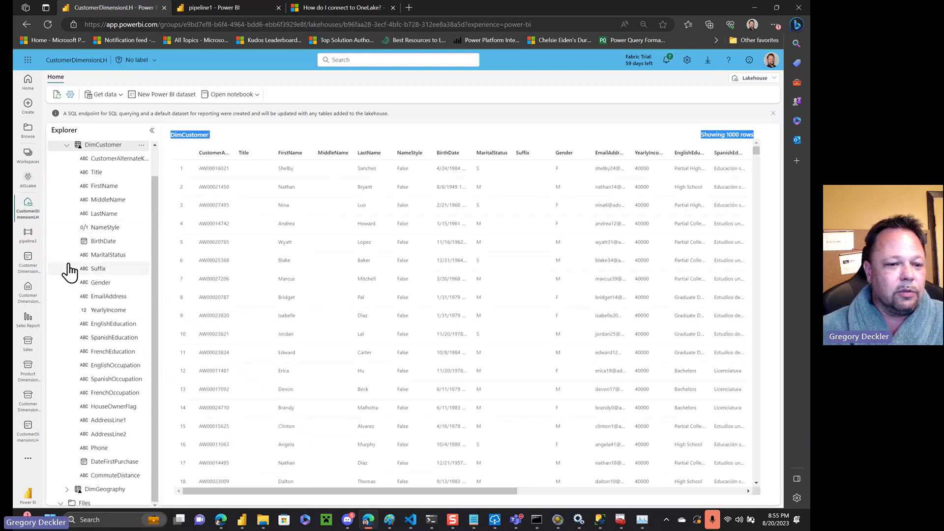
scroll(143, 214, "up", 1)
scroll(143, 214, "down", 1)
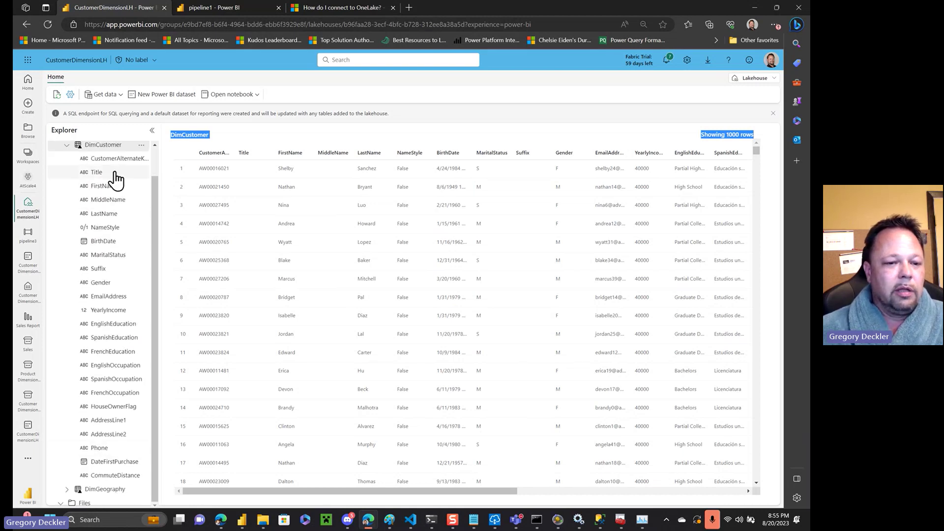
left_click(67, 489)
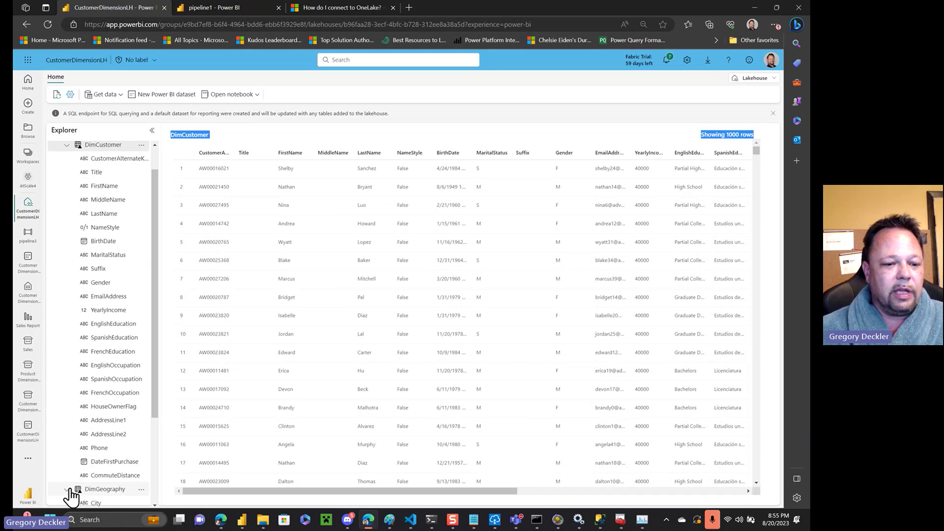
scroll(75, 244, "down", 4)
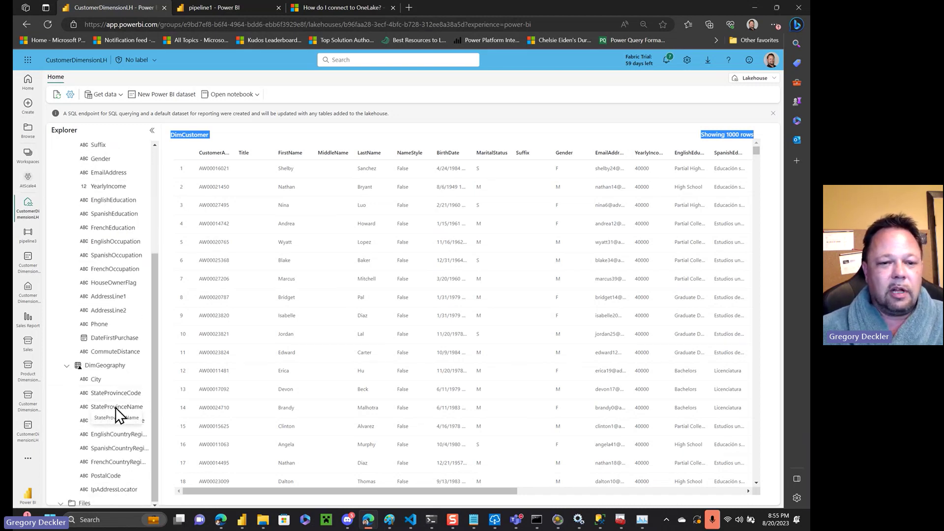
left_click_drag(154, 340, 169, 186)
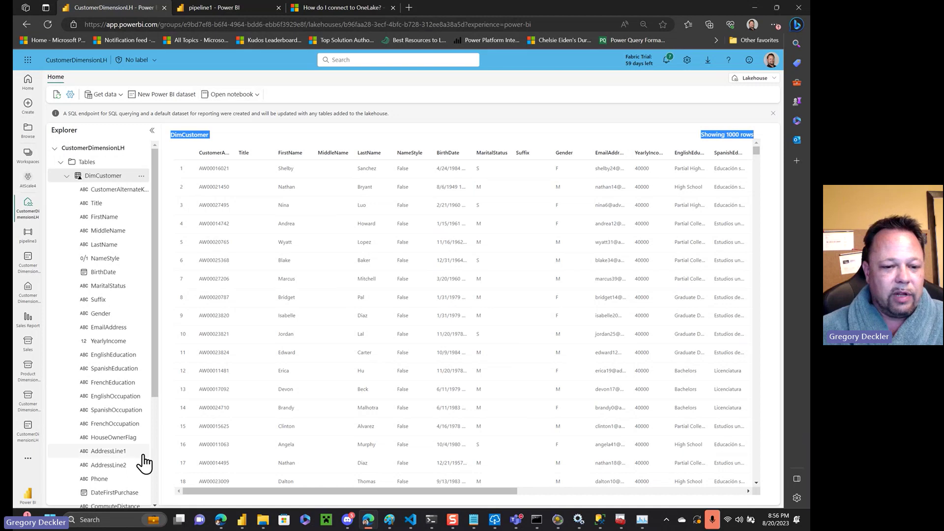
scroll(212, 337, "down", 1)
left_click(66, 175)
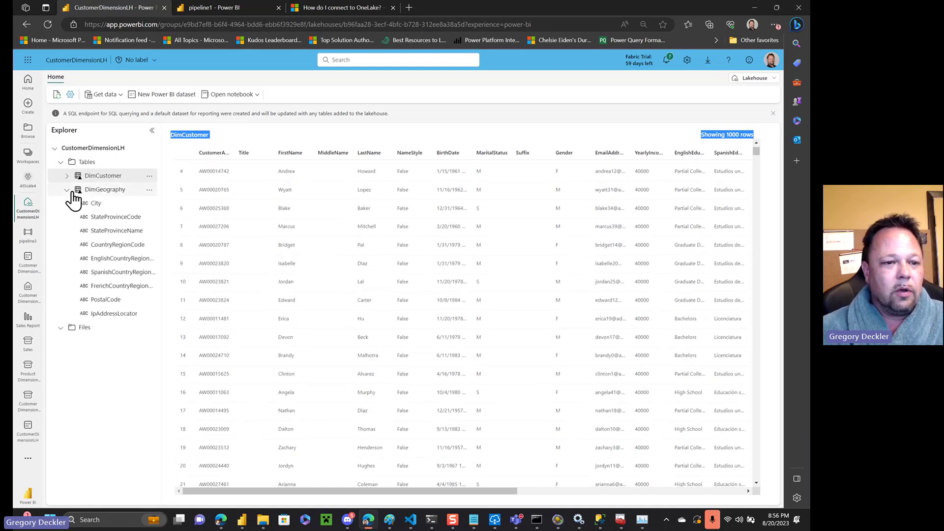
Check the additional options on the default CustomerDimensionLH dataset's details page, and return to the AtScale4 workspace.
left_click(67, 190)
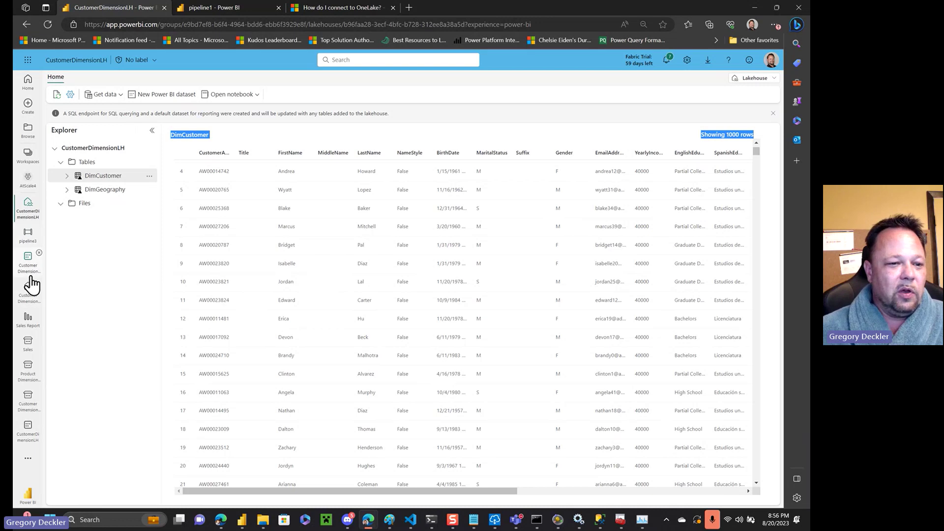
left_click(28, 182)
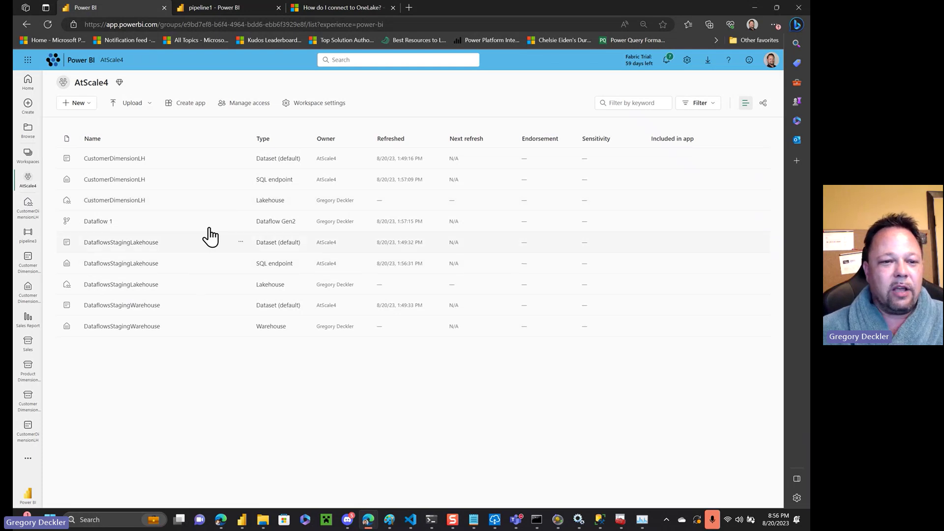
left_click(135, 161)
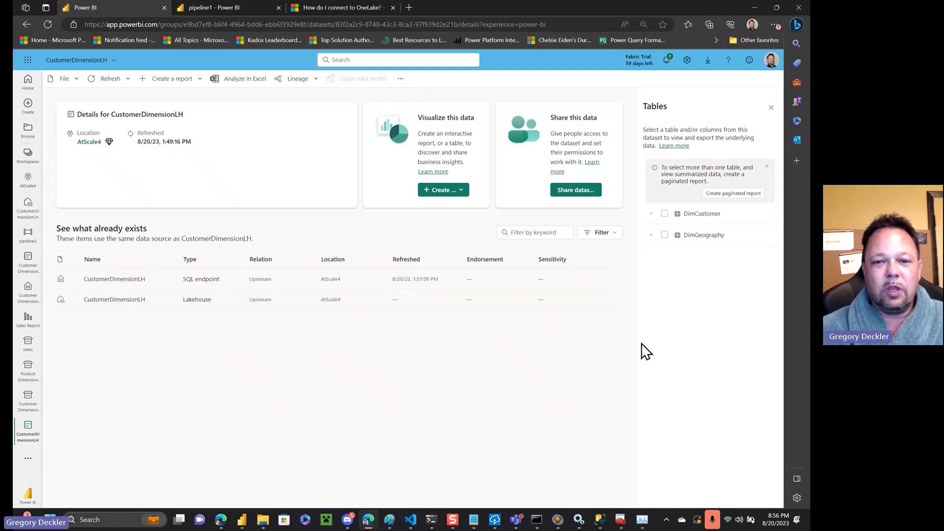
left_click(401, 80)
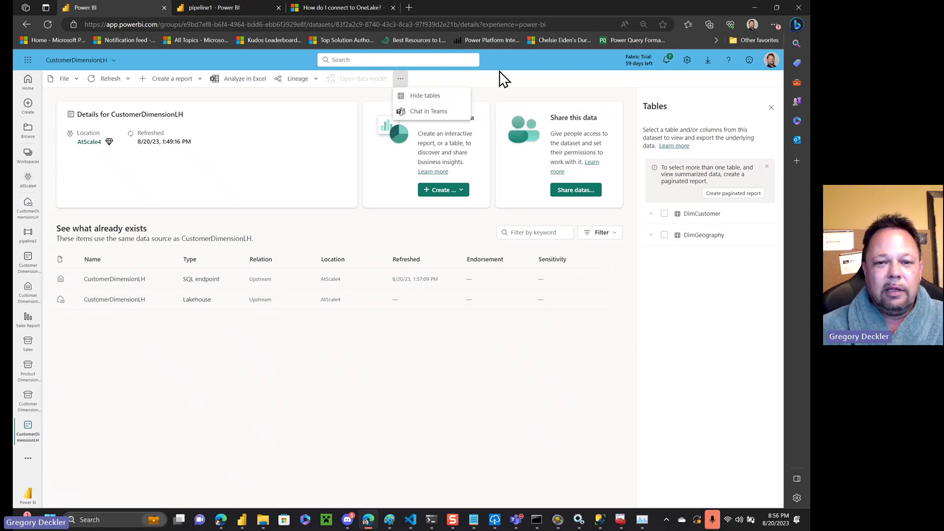
left_click(527, 78)
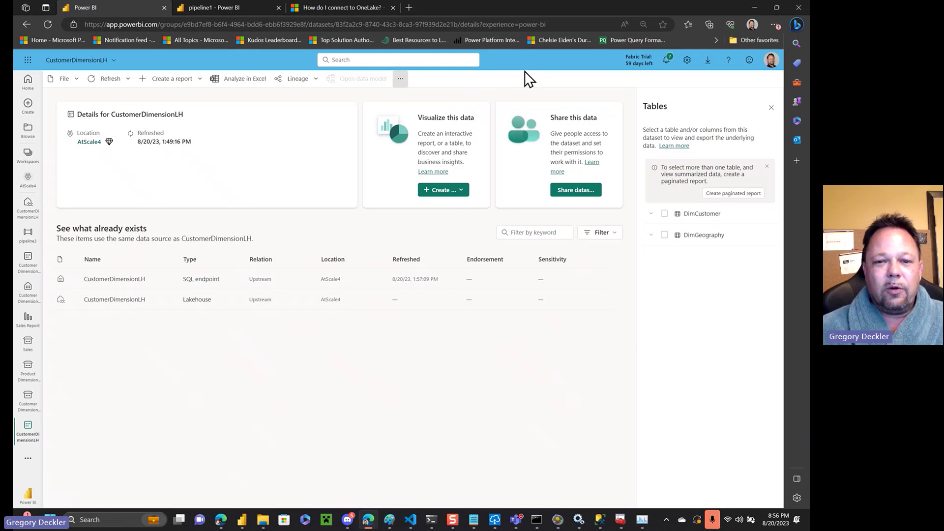
left_click(28, 180)
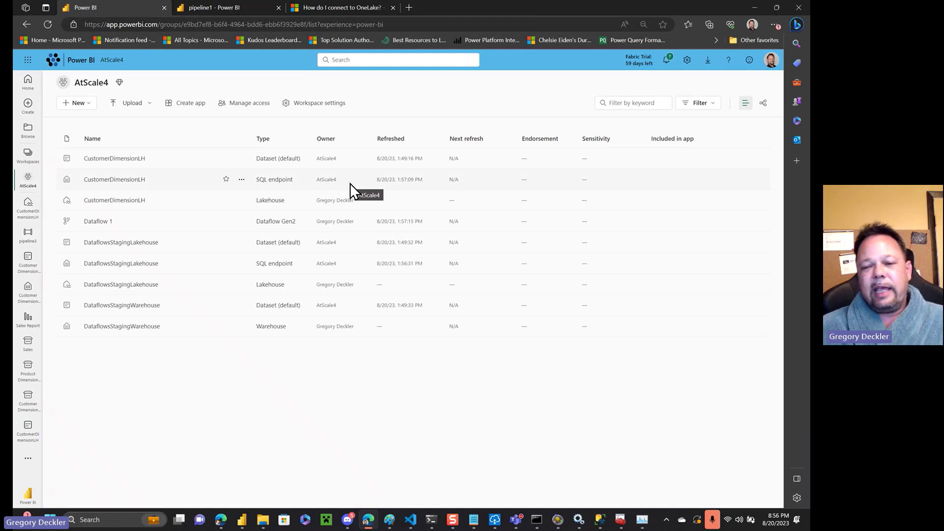